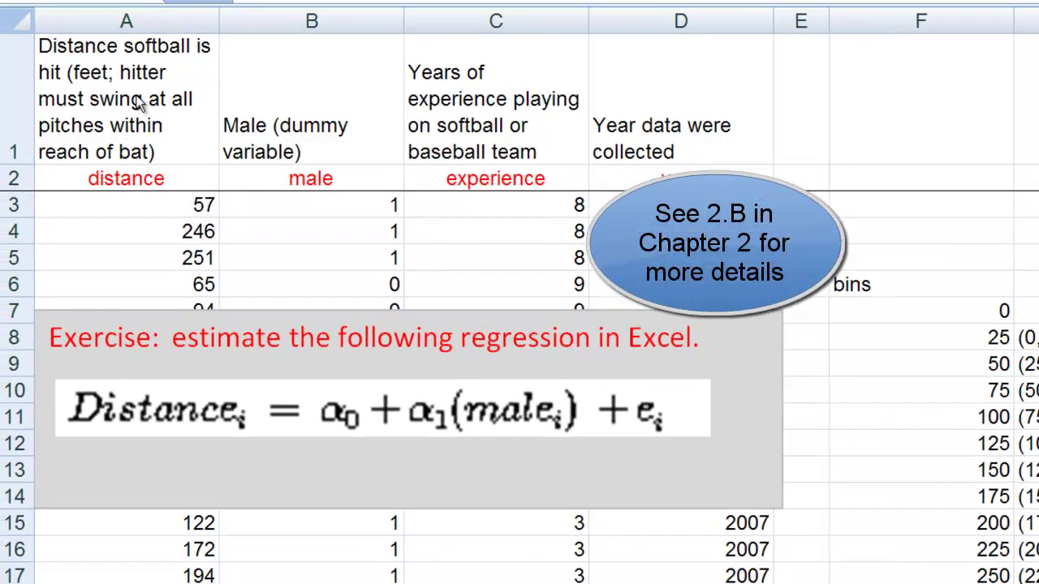
# Examine the distance variable's description, header and first data values in column A.
pyautogui.click(138, 101)
pyautogui.click(126, 170)
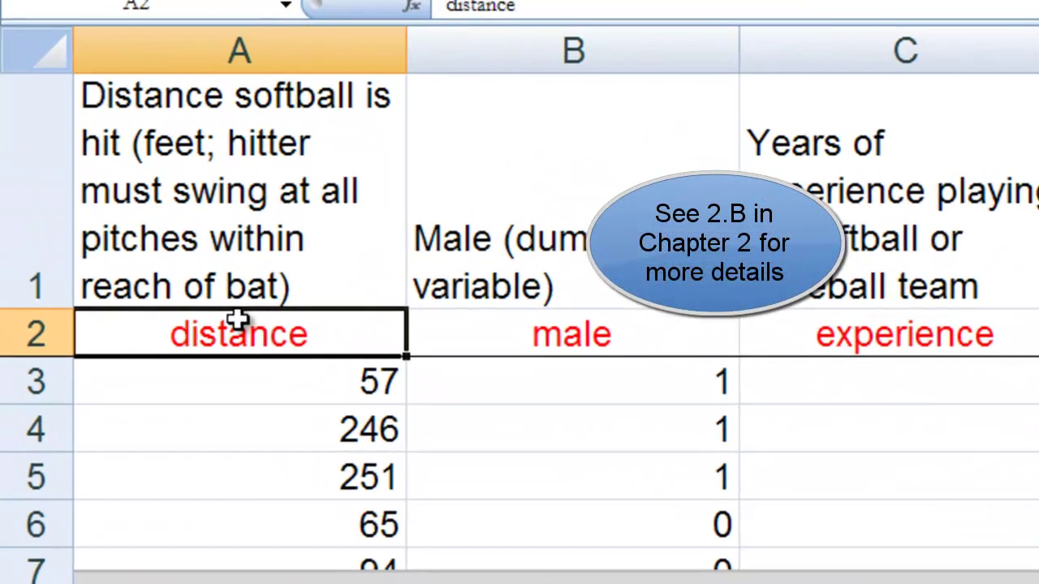
pyautogui.click(257, 429)
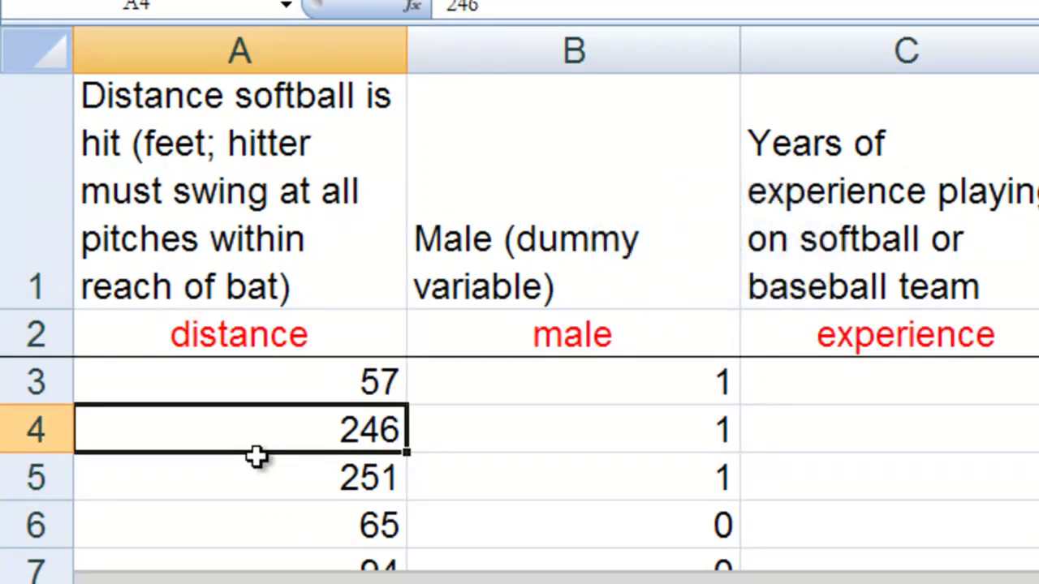
pyautogui.click(316, 387)
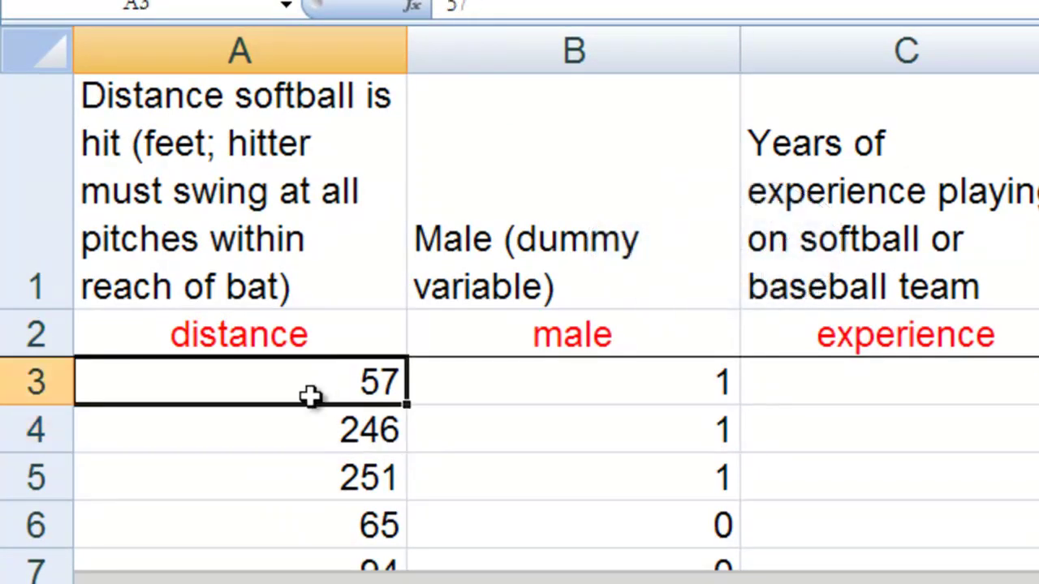
pyautogui.click(278, 430)
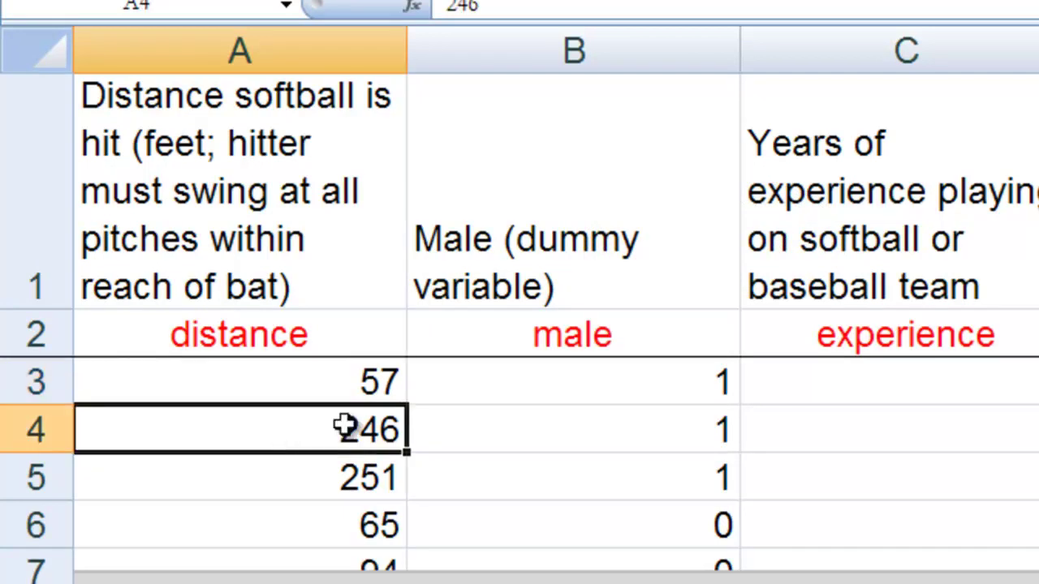
# Examine the male dummy variable's header and its 1 and 0 entries in the first rows of column B.
pyautogui.click(477, 436)
pyautogui.click(538, 327)
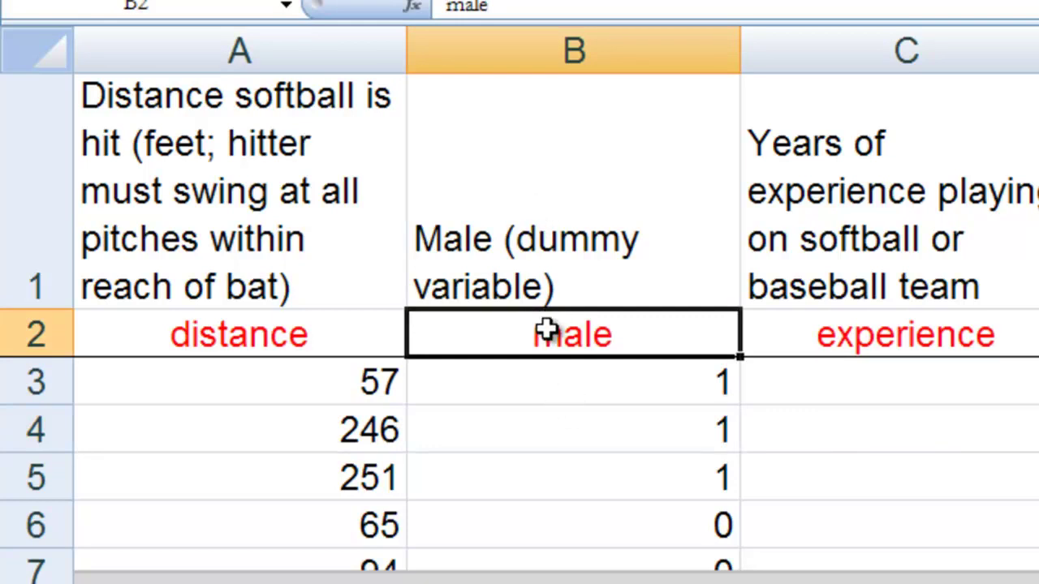
pyautogui.click(577, 384)
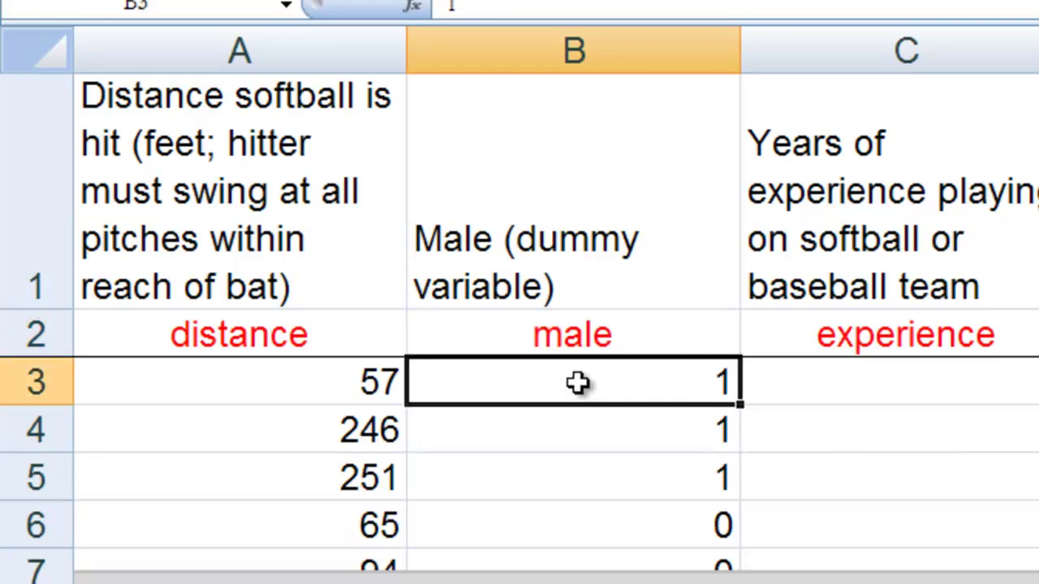
pyautogui.click(570, 419)
pyautogui.click(581, 475)
pyautogui.click(592, 440)
pyautogui.click(580, 390)
pyautogui.click(596, 447)
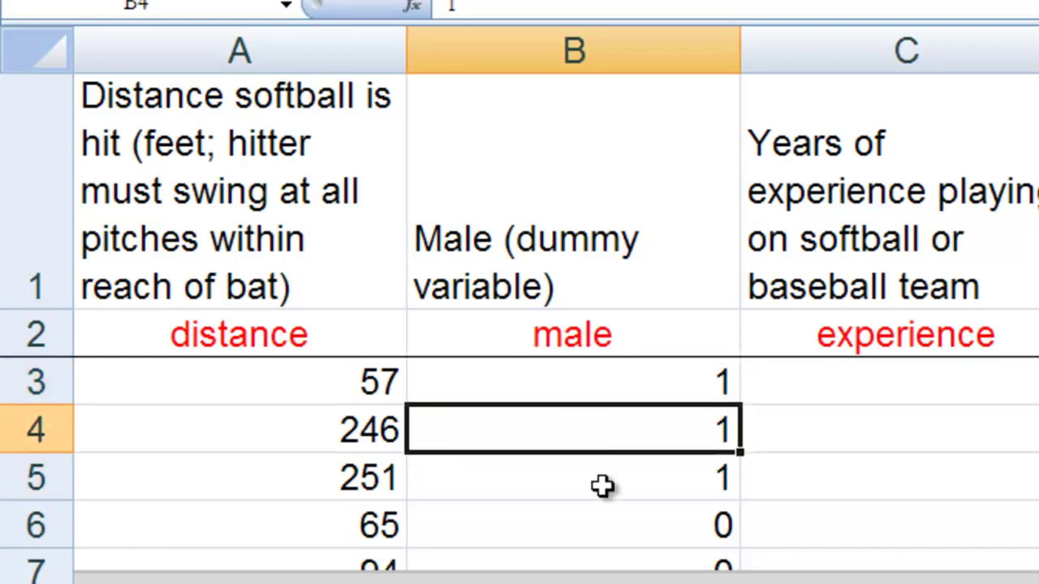
pyautogui.click(602, 485)
pyautogui.click(593, 529)
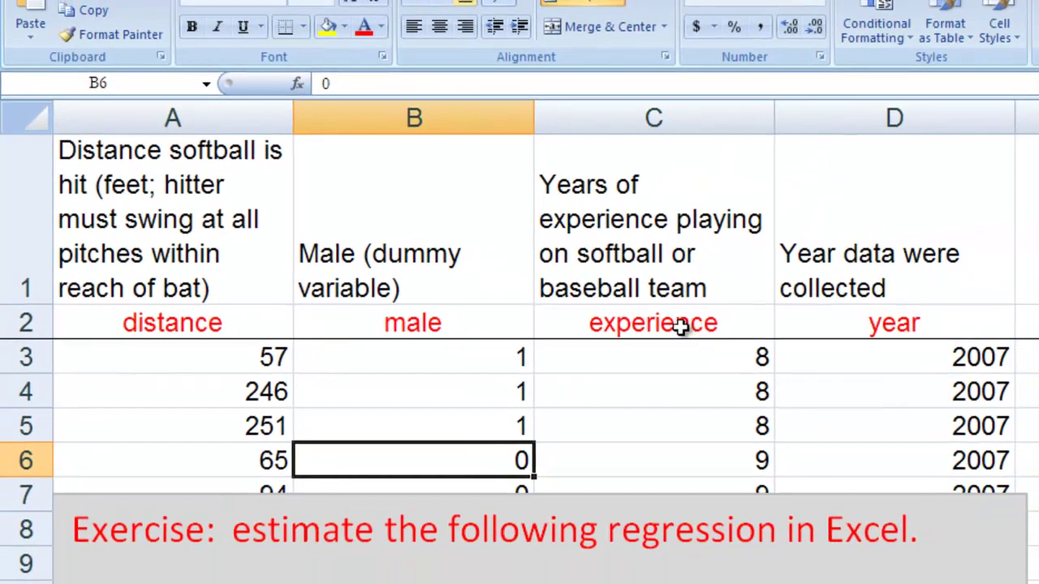
# Review the experience and year headers, and revisit the distance and male headers used in the regression.
pyautogui.click(680, 326)
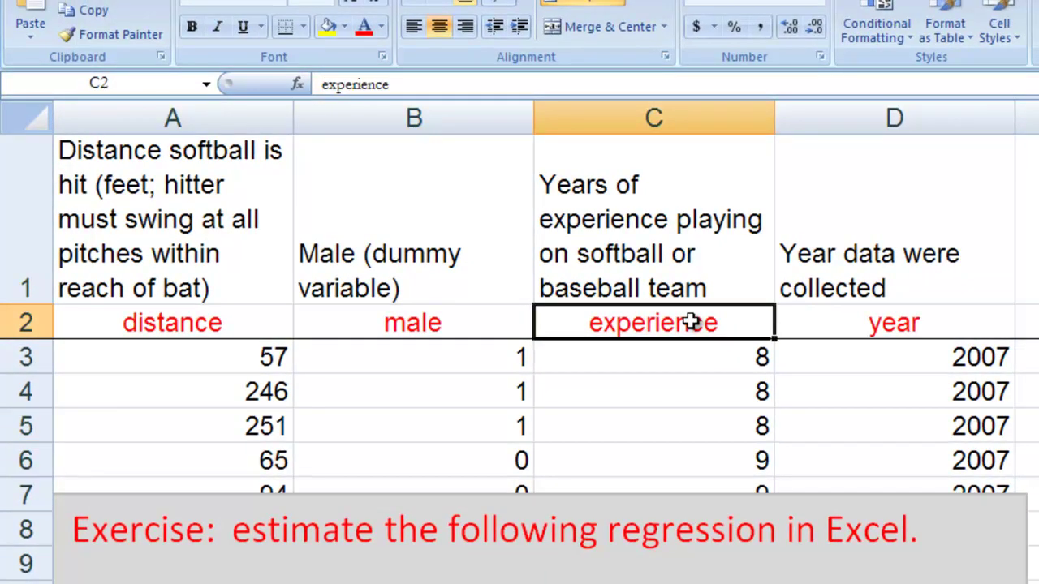
pyautogui.click(851, 330)
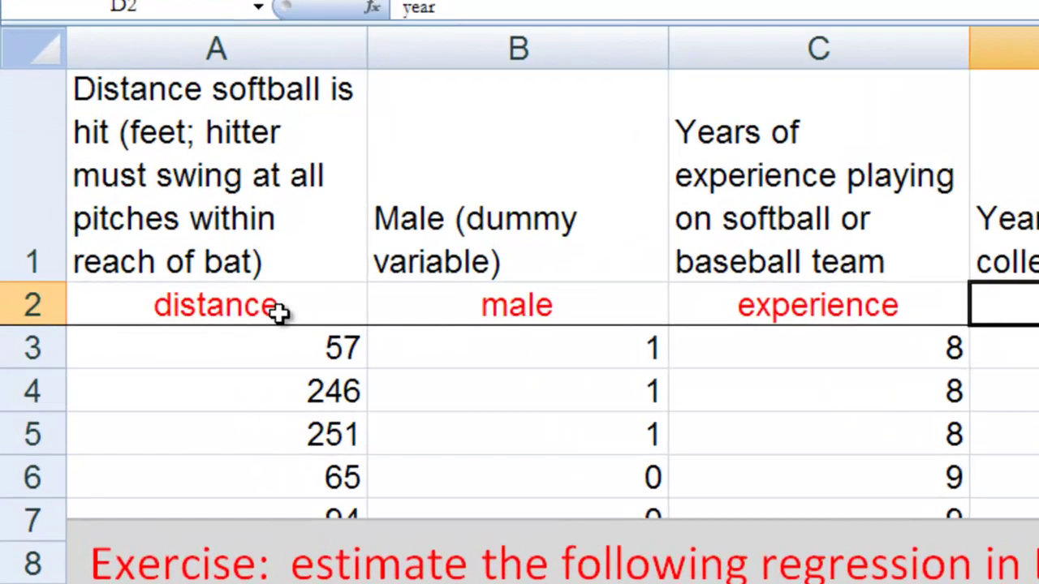
pyautogui.click(223, 327)
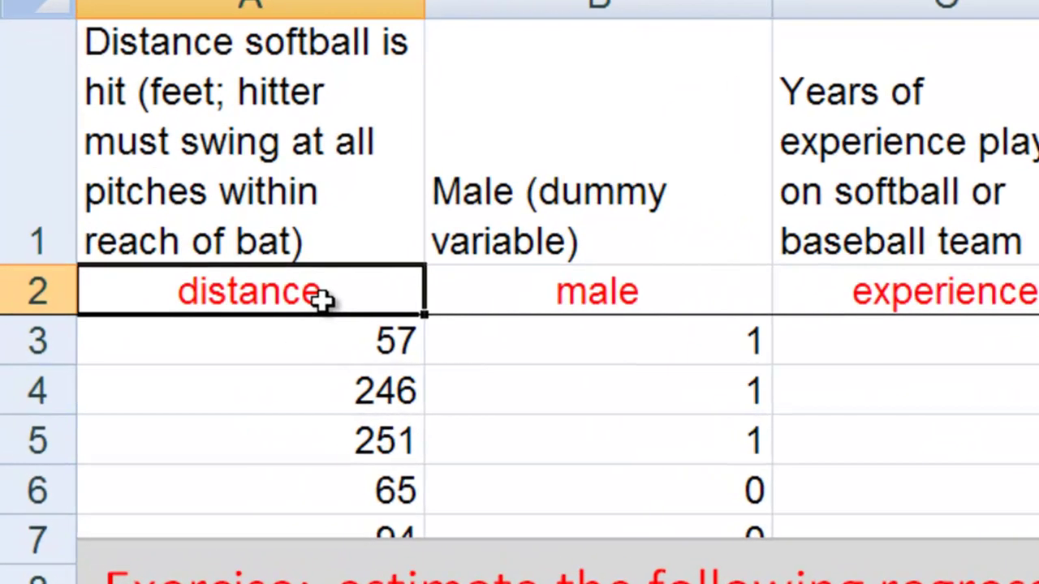
pyautogui.click(477, 291)
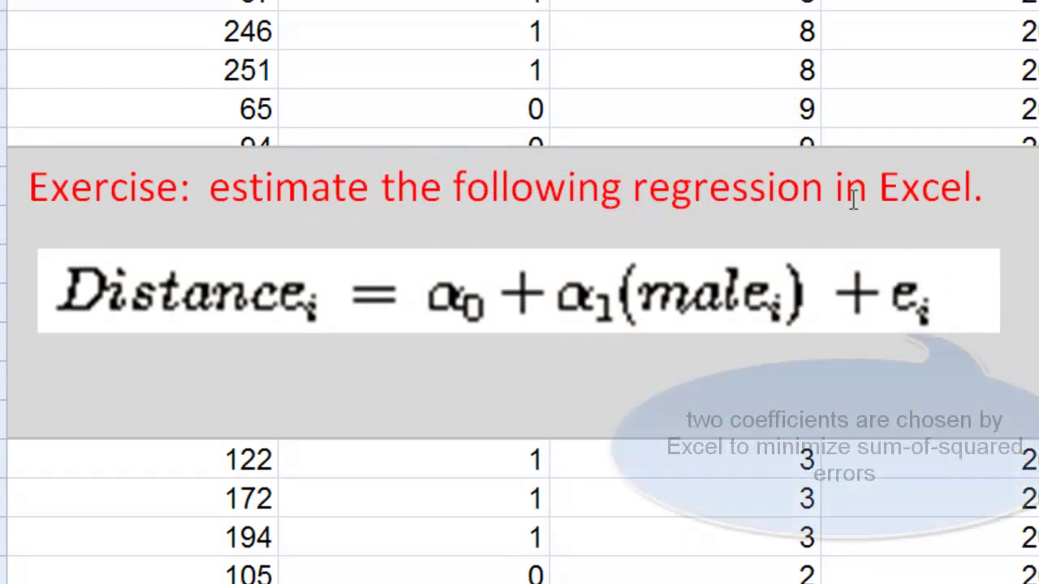
# Move the exercise text box with the regression equation off the distance and male columns.
pyautogui.click(511, 351)
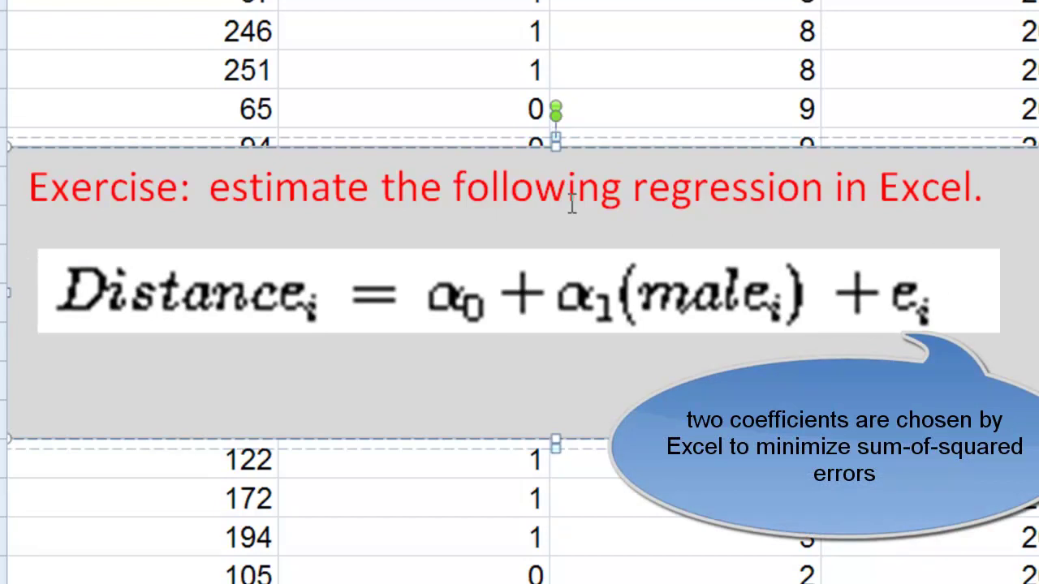
pyautogui.click(622, 136)
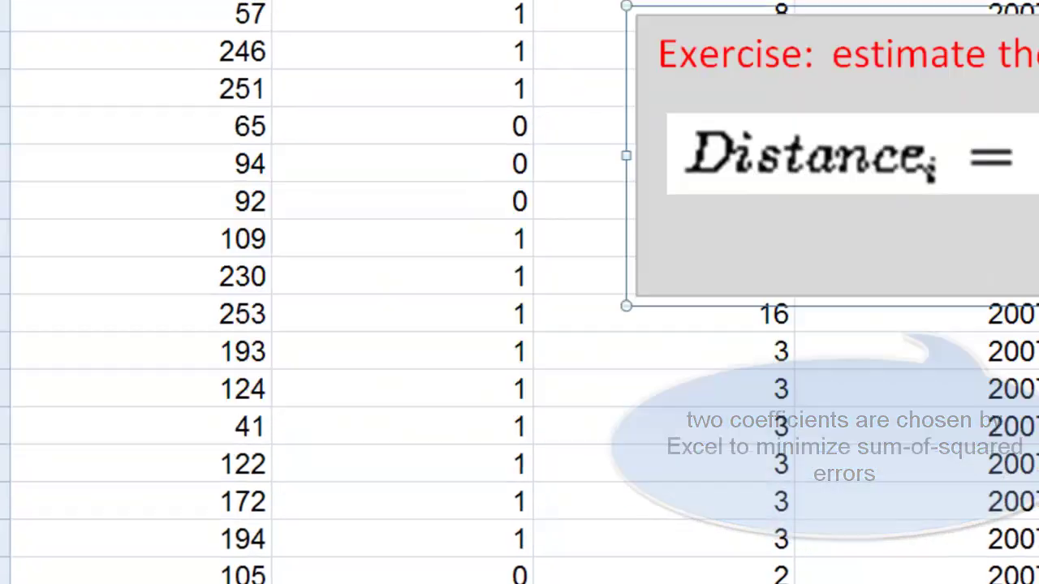
pyautogui.click(394, 73)
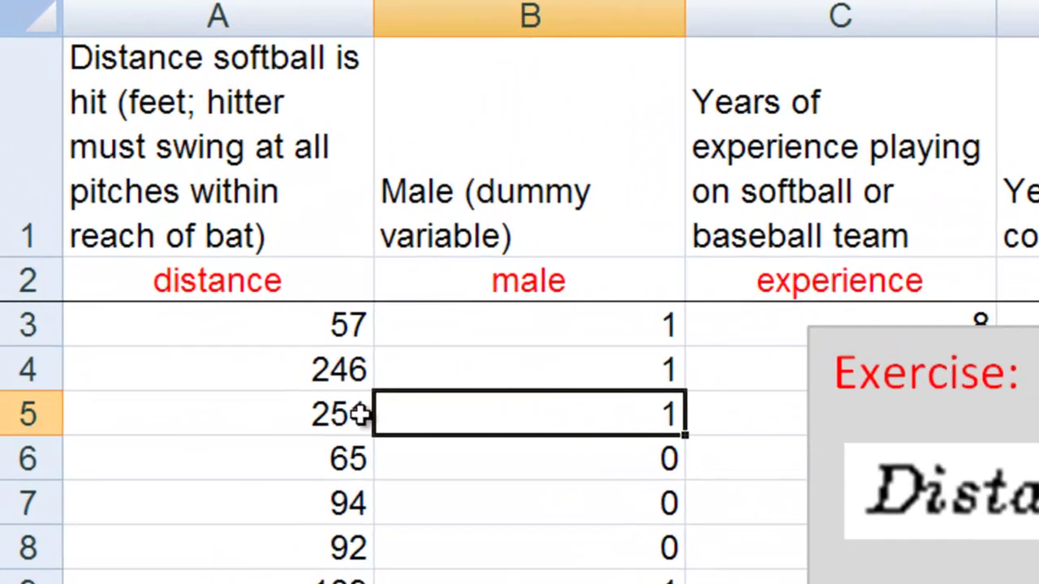
pyautogui.click(357, 370)
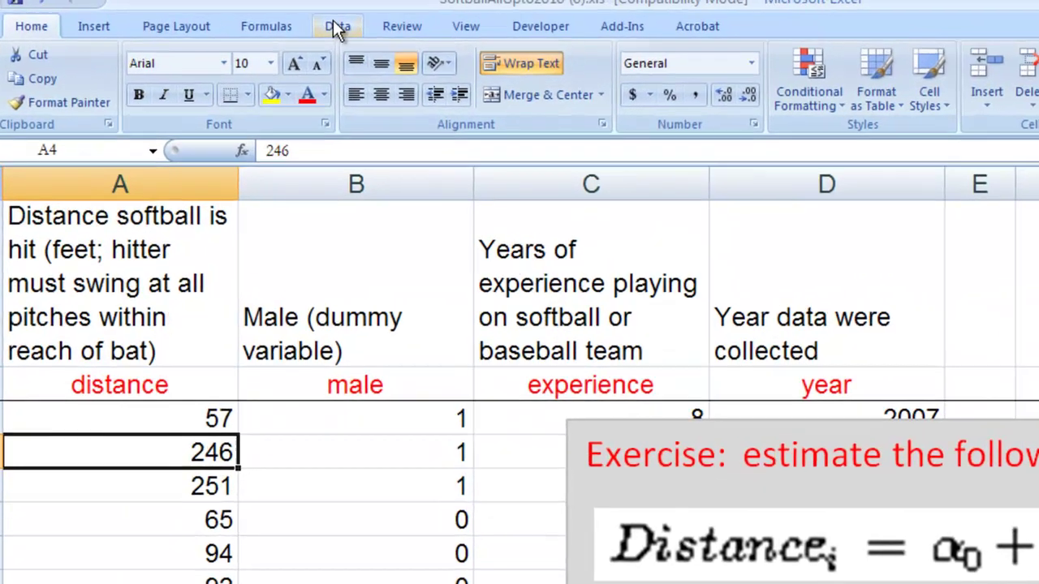
# Start the Regression tool from the Data Analysis tools and place its dialog clear of the distance and male columns.
pyautogui.click(336, 25)
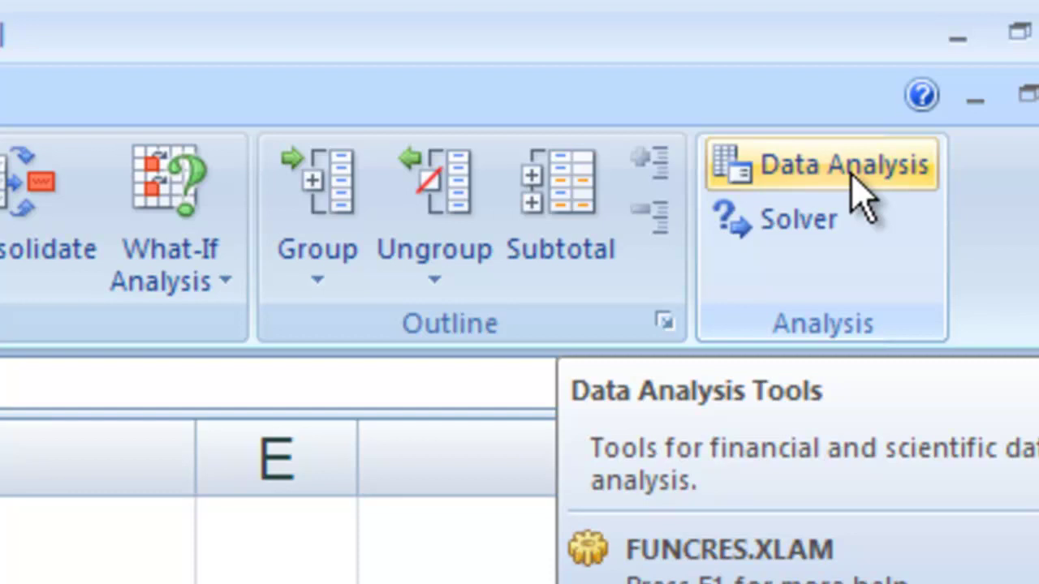
pyautogui.click(852, 174)
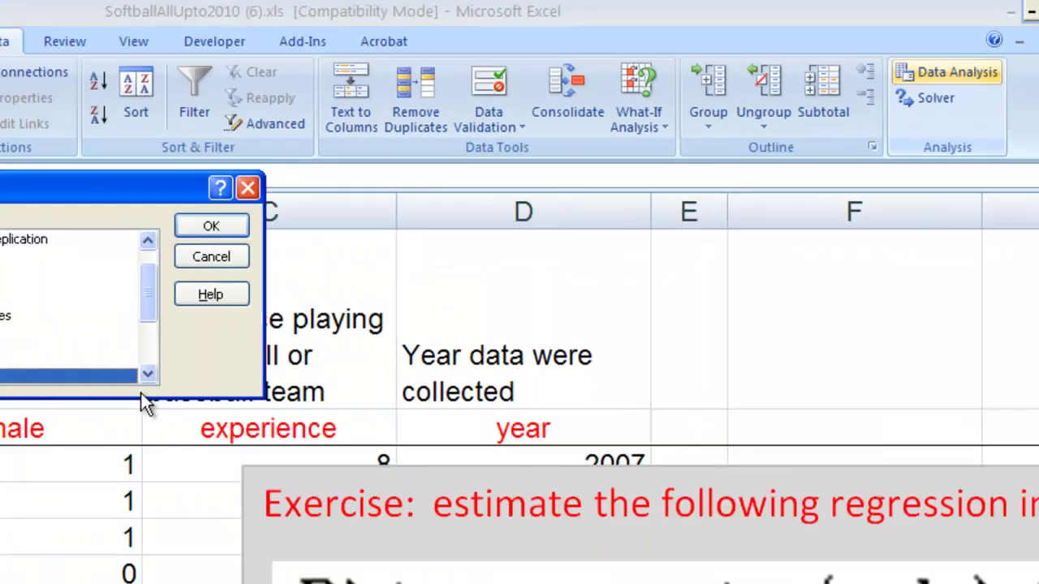
pyautogui.click(147, 374)
pyautogui.click(146, 375)
pyautogui.click(1, 380)
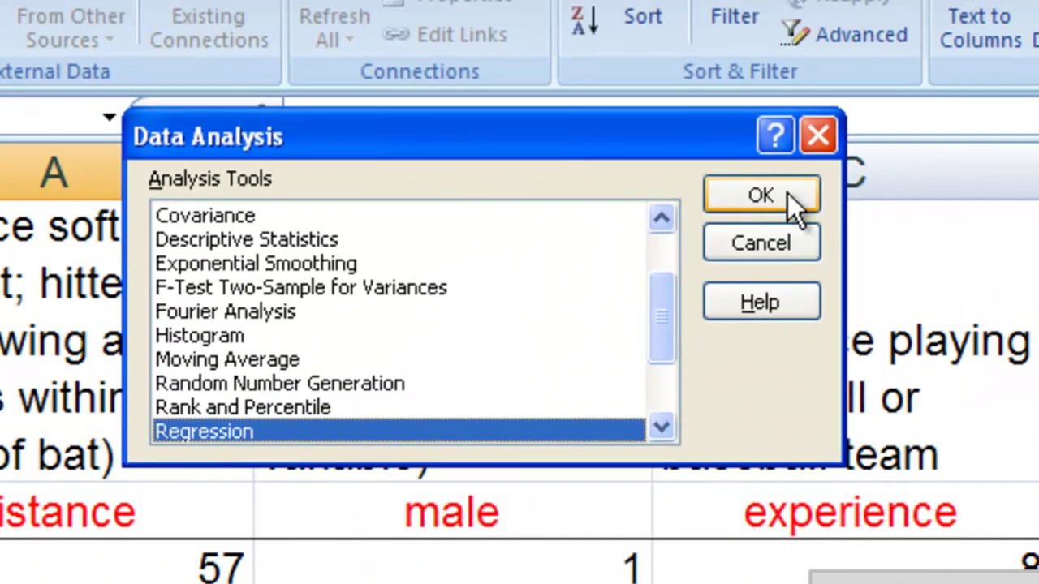
pyautogui.click(840, 154)
pyautogui.moveTo(596, 41); pyautogui.dragTo(1038, 0)
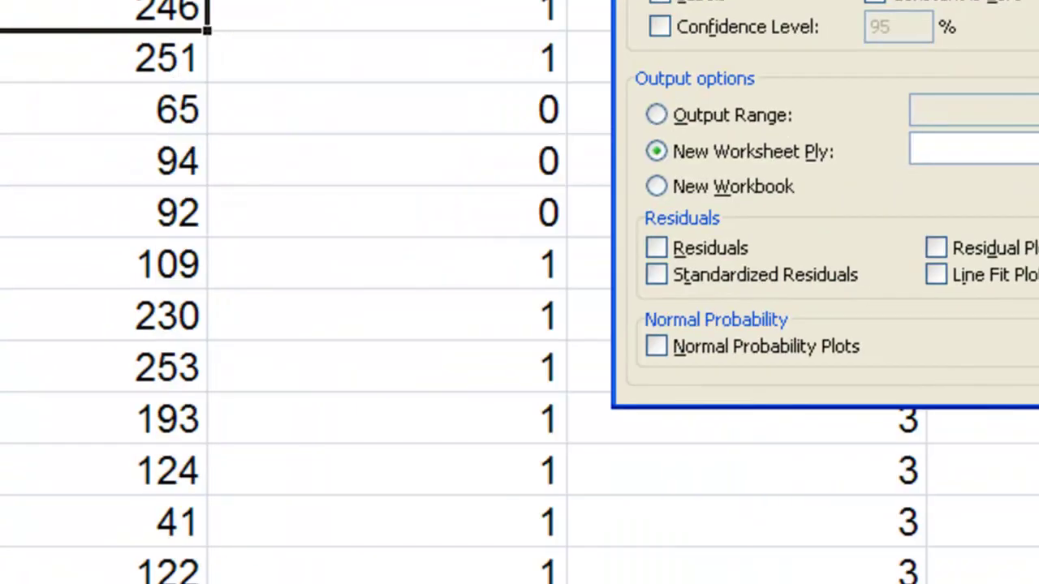
pyautogui.moveTo(915, 0); pyautogui.dragTo(878, 0)
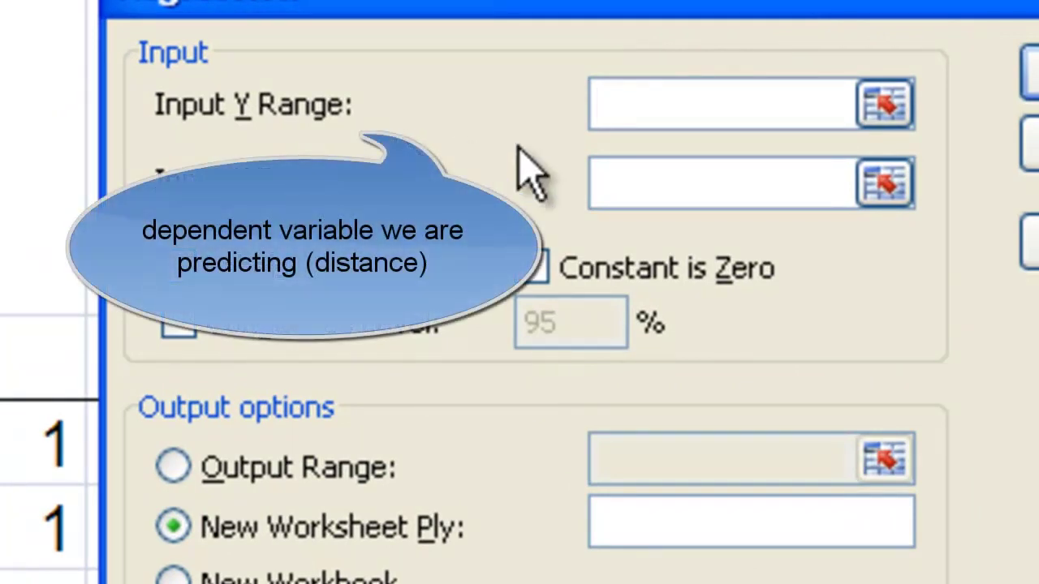
# Set the regression's Input Y Range to the distance column including its header, $A$2:$A$572.
pyautogui.click(891, 106)
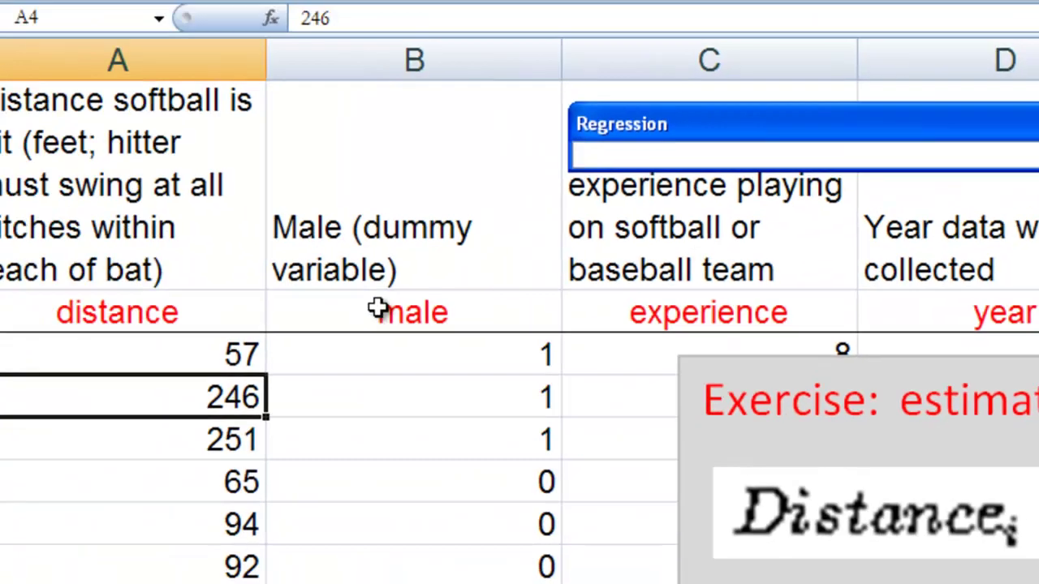
pyautogui.click(181, 303)
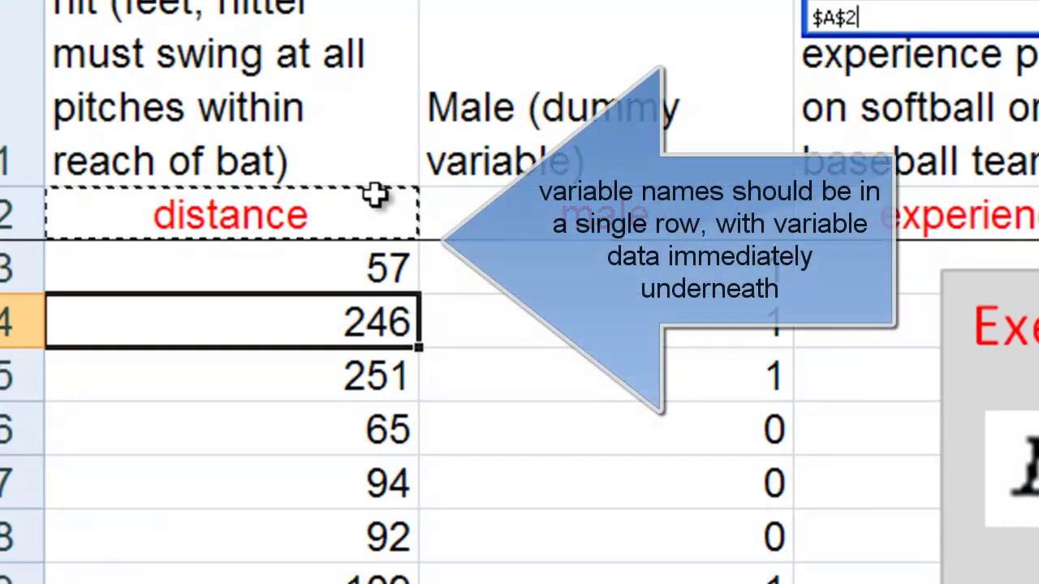
pyautogui.hotkey('shift', 'Down')
pyautogui.hotkey('shift', 'Down')
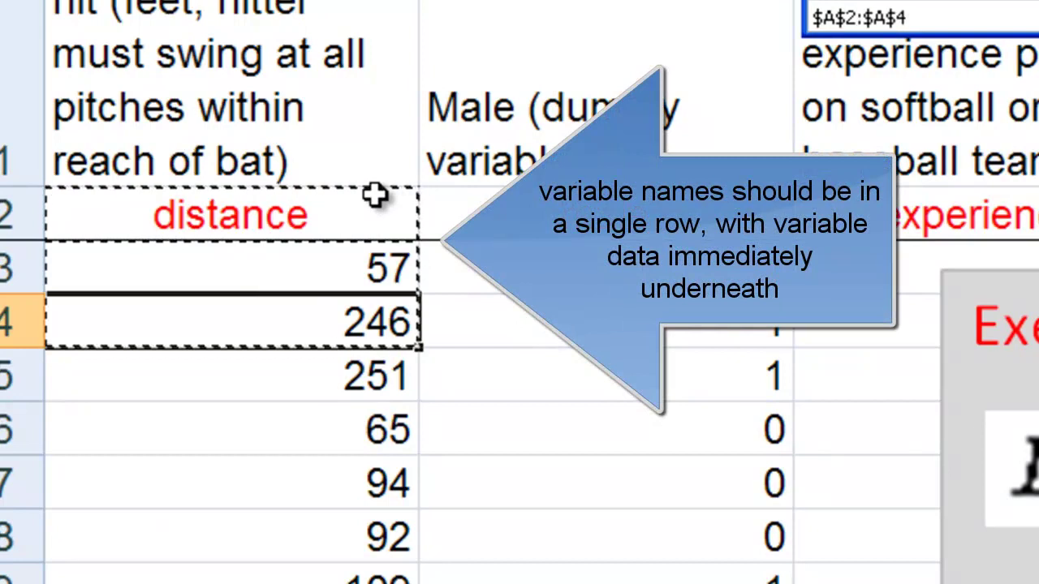
pyautogui.hotkey('ctrl', 'shift', 'Down')
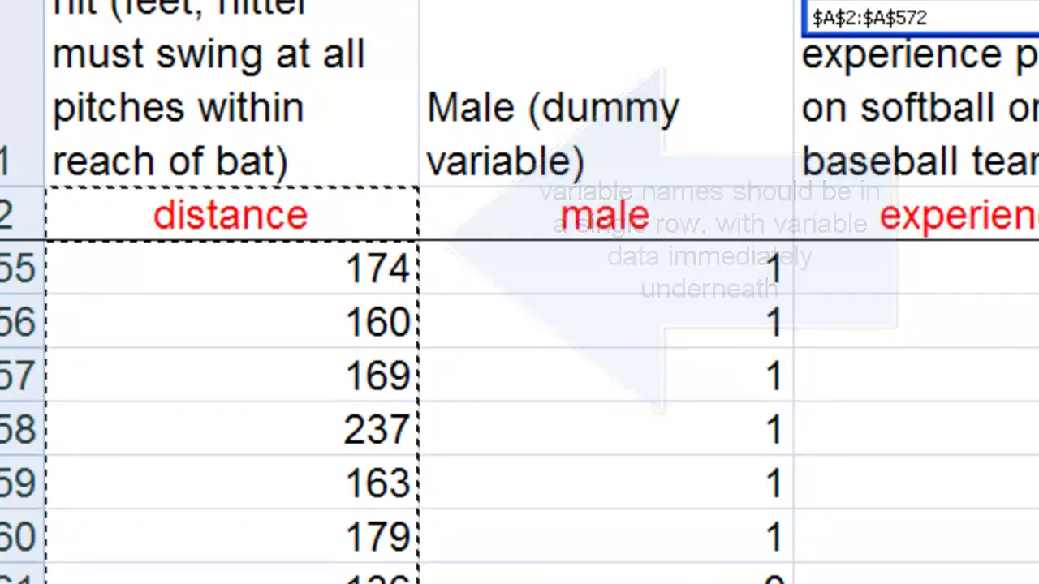
pyautogui.press('Return')
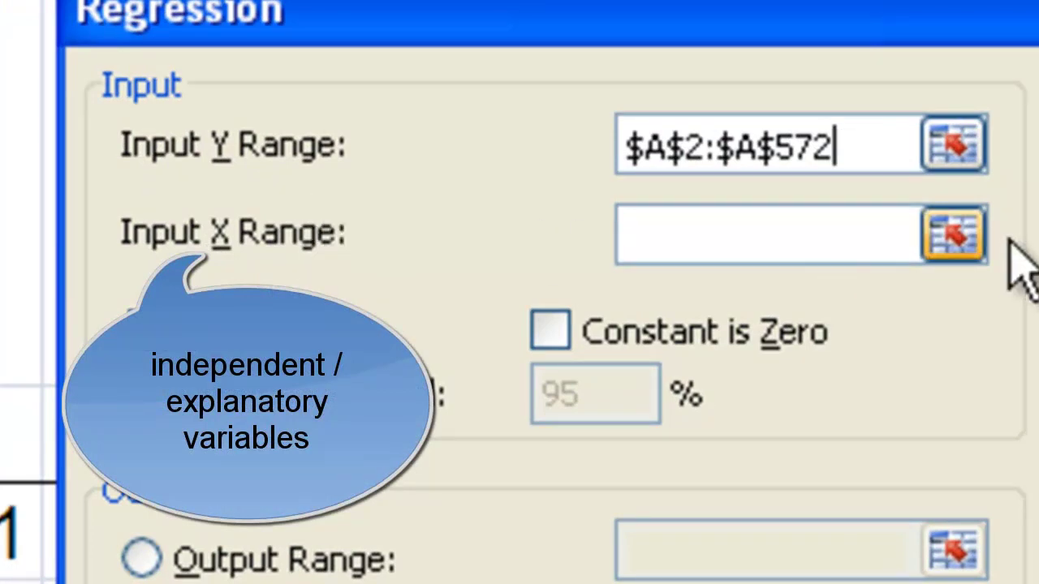
# Set the regression's Input X Range to the male column including its header, $B$2:$B$572.
pyautogui.click(956, 243)
pyautogui.click(557, 206)
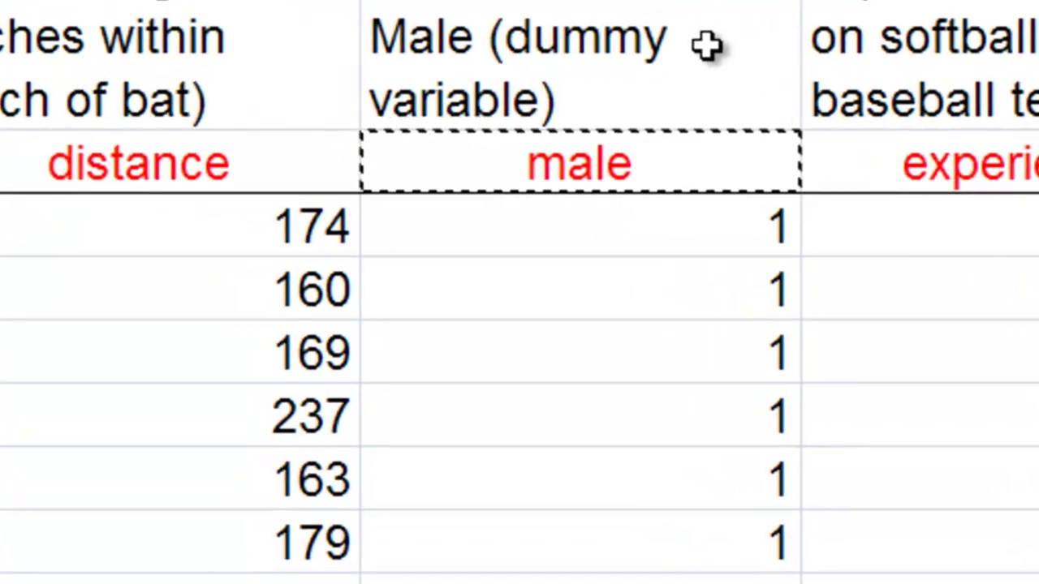
pyautogui.hotkey('ctrl', 'shift', 'Down')
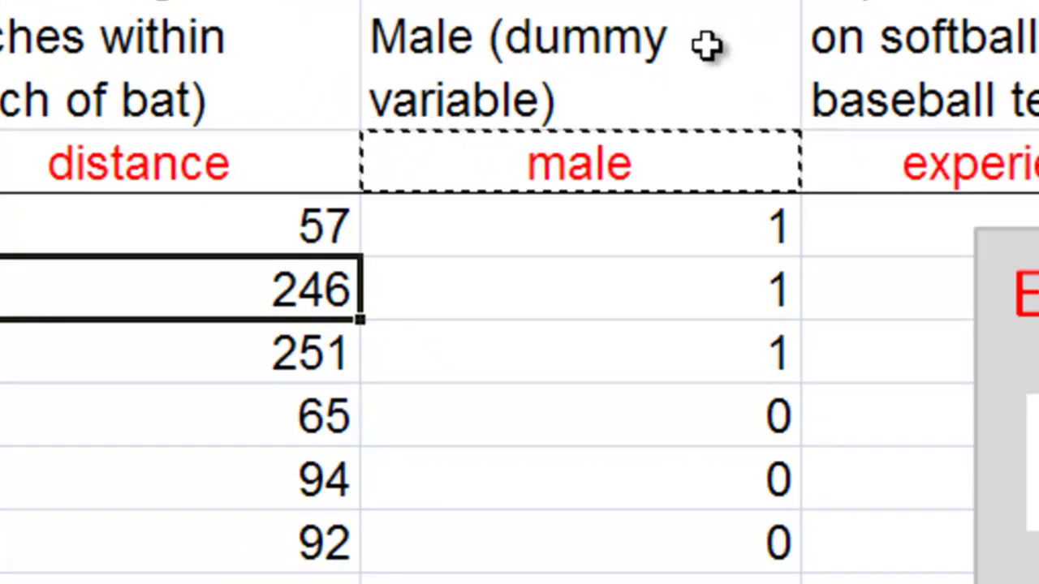
pyautogui.hotkey('ctrl', 'Home')
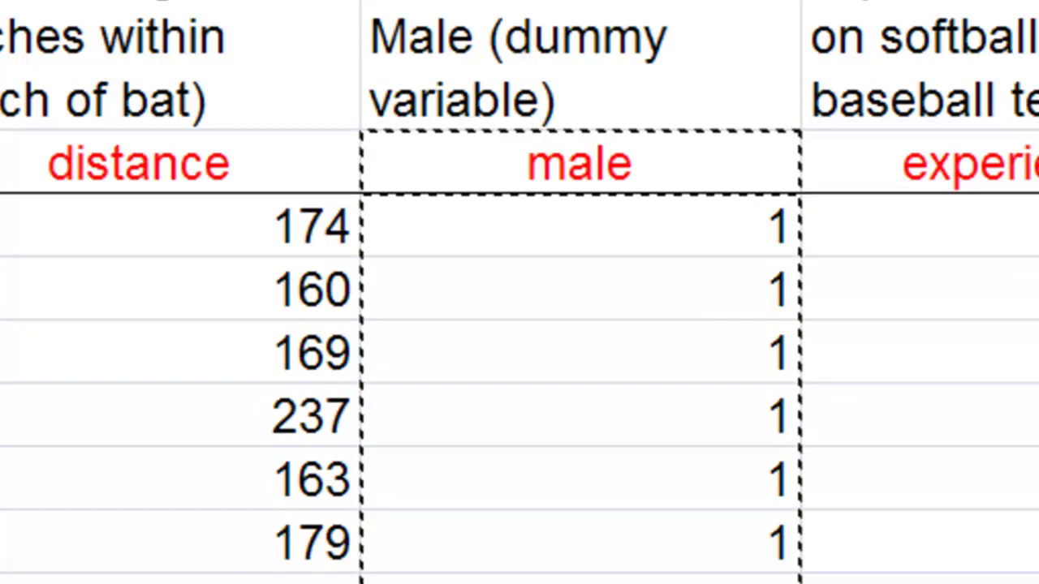
pyautogui.press('Return')
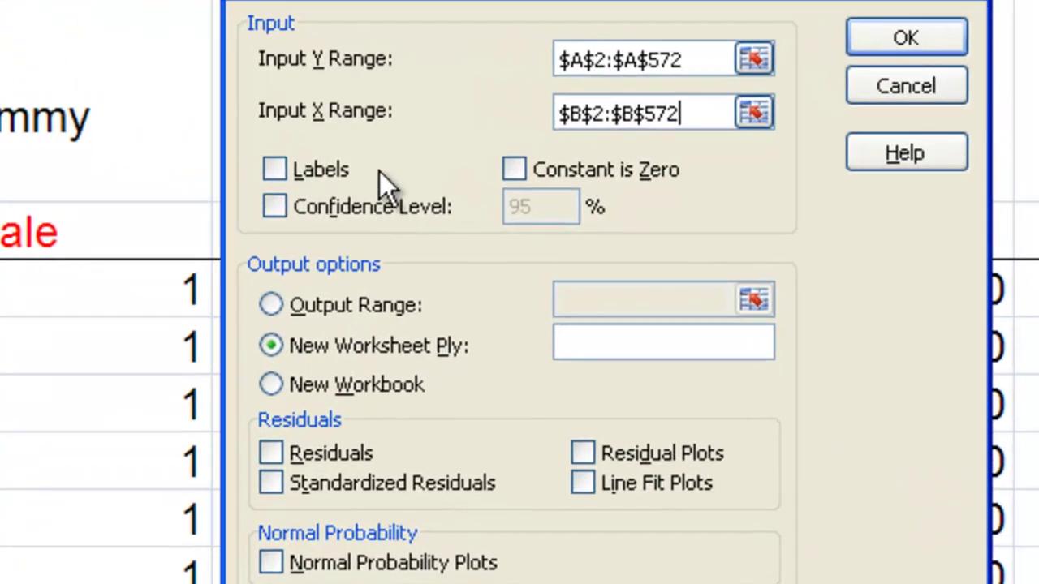
# Mark the input ranges as containing labels and run the regression with output to a new worksheet.
pyautogui.click(272, 171)
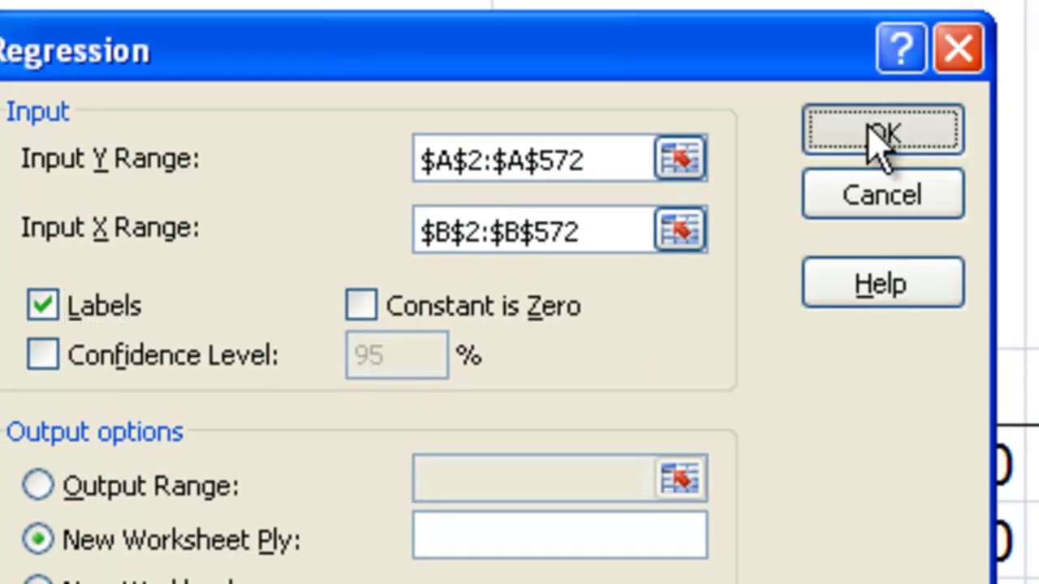
pyautogui.click(883, 138)
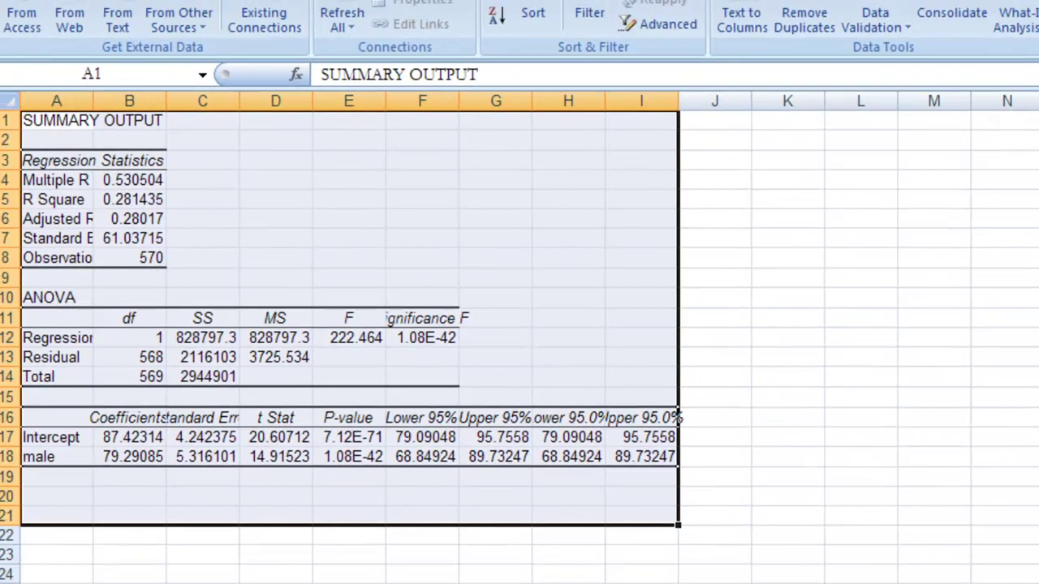
pyautogui.keyDown('ctrl'); pyautogui.scroll(3, 349, 325); pyautogui.keyUp('ctrl')
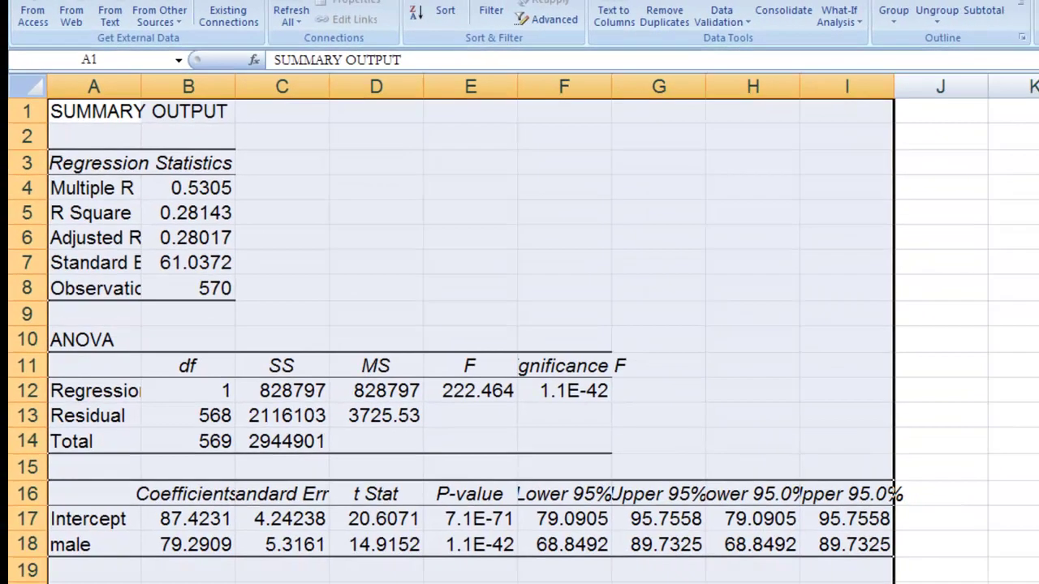
# Check the number of observations in the regression output and return to the first data row of the softball sheet.
pyautogui.click(226, 292)
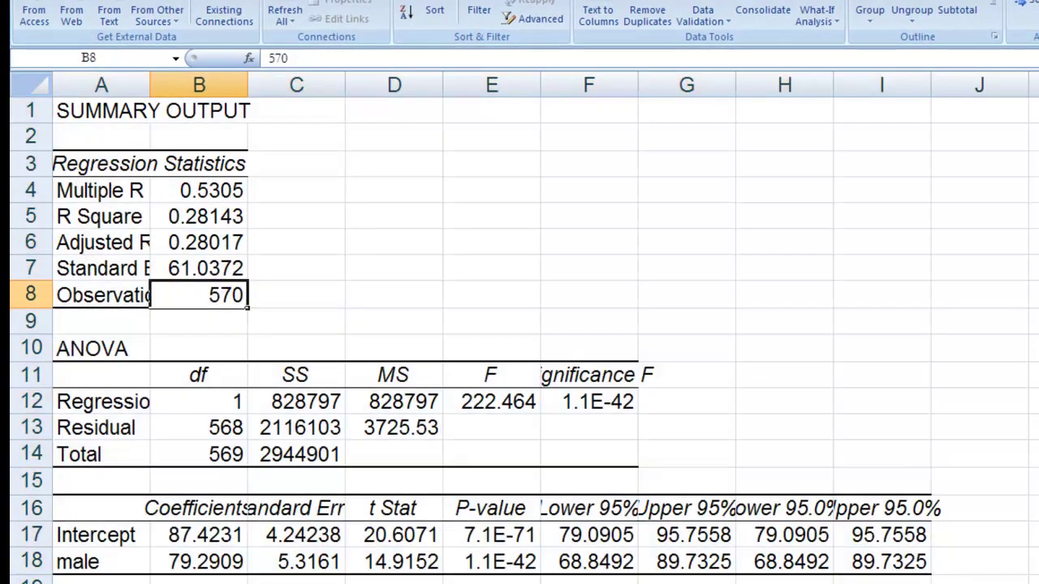
pyautogui.hotkey('ctrl', 'pagedown')
pyautogui.hotkey('ctrl', 'Home')
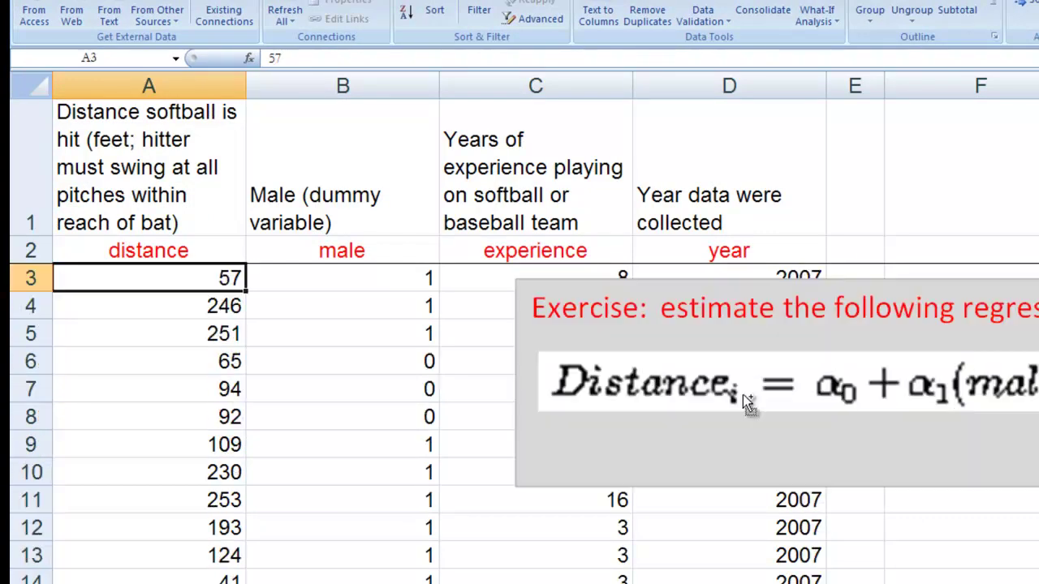
# Copy the exercise equation box from the softball sheet to the regression output sheet and place it over the ANOVA table.
pyautogui.click(732, 488)
pyautogui.click(733, 493)
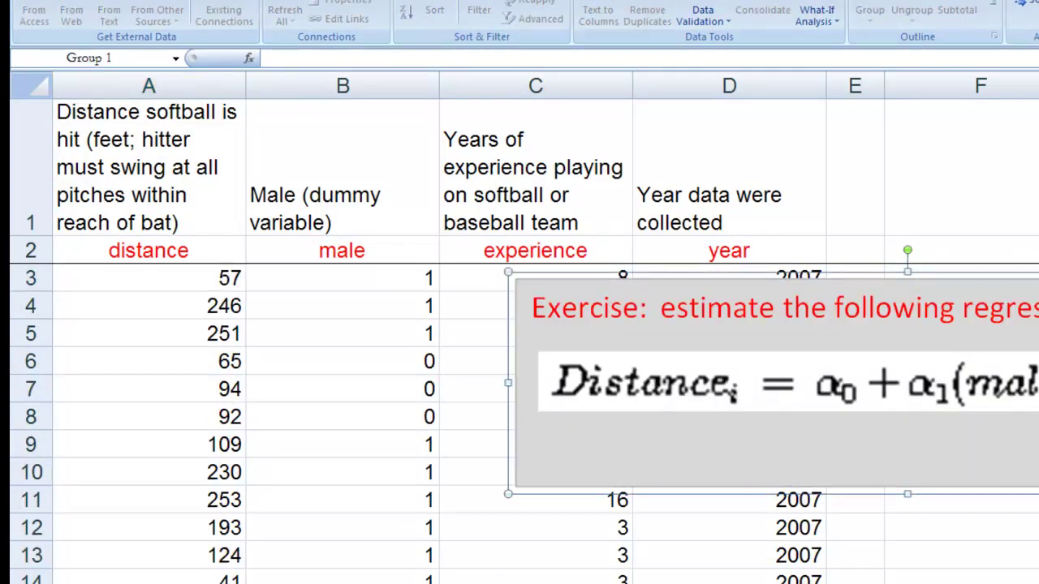
pyautogui.hotkey('ctrl', 'pageup')
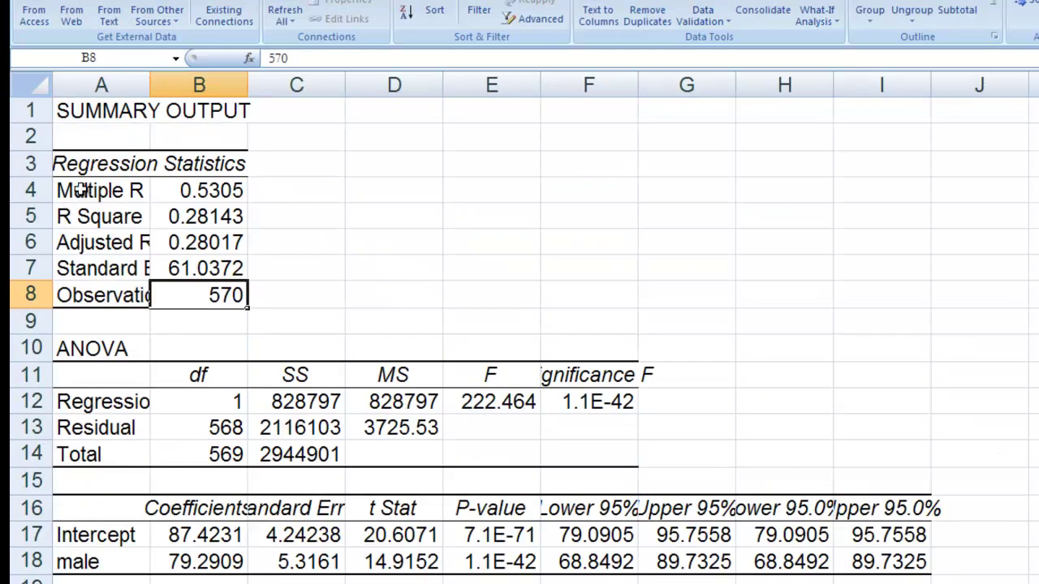
pyautogui.click(360, 159)
pyautogui.hotkey('ctrl', 'v')
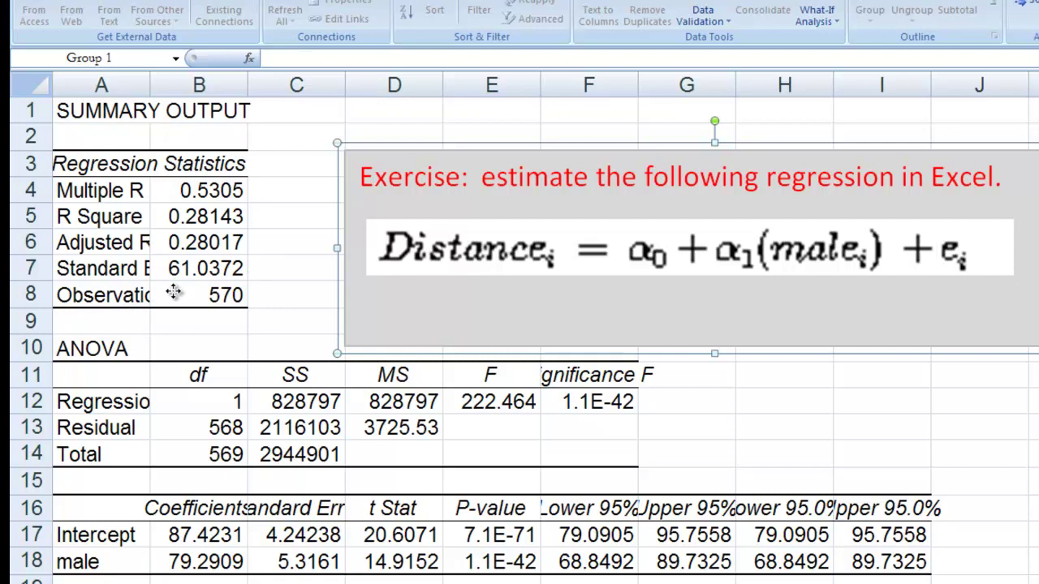
pyautogui.moveTo(177, 284); pyautogui.dragTo(177, 284)
# Widen column B and colour the Coefficients heading, both coefficient values and the Intercept and male labels red.
pyautogui.moveTo(248, 84); pyautogui.dragTo(295, 85)
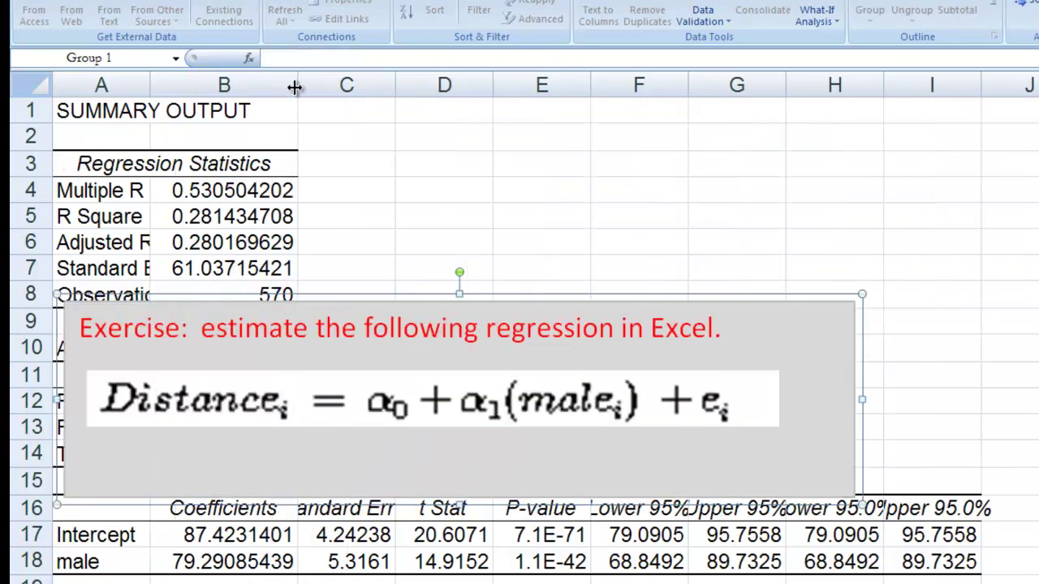
pyautogui.press('Escape')
pyautogui.moveTo(209, 409); pyautogui.dragTo(206, 430)
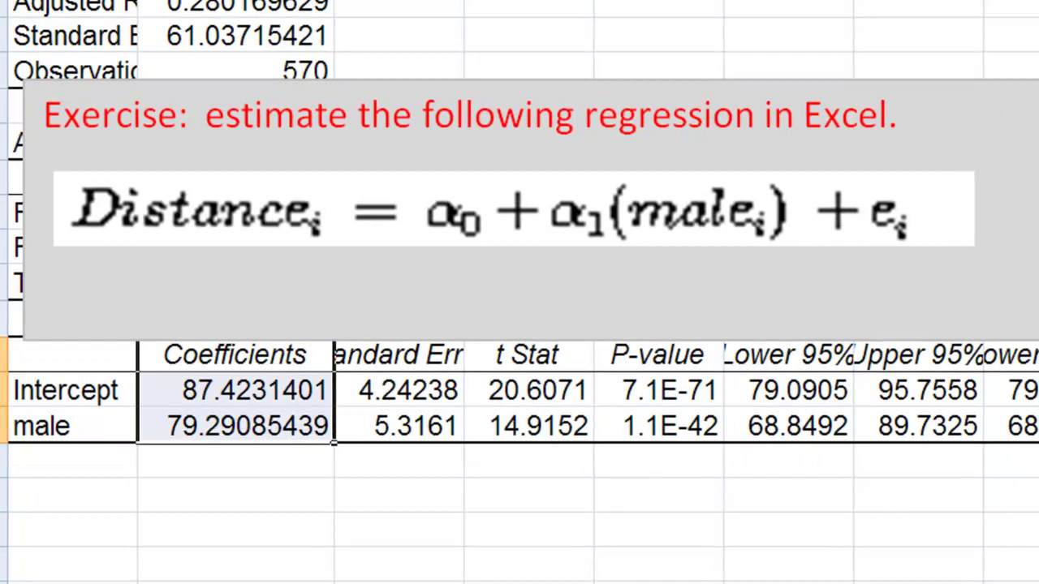
pyautogui.moveTo(59, 397); pyautogui.dragTo(85, 434)
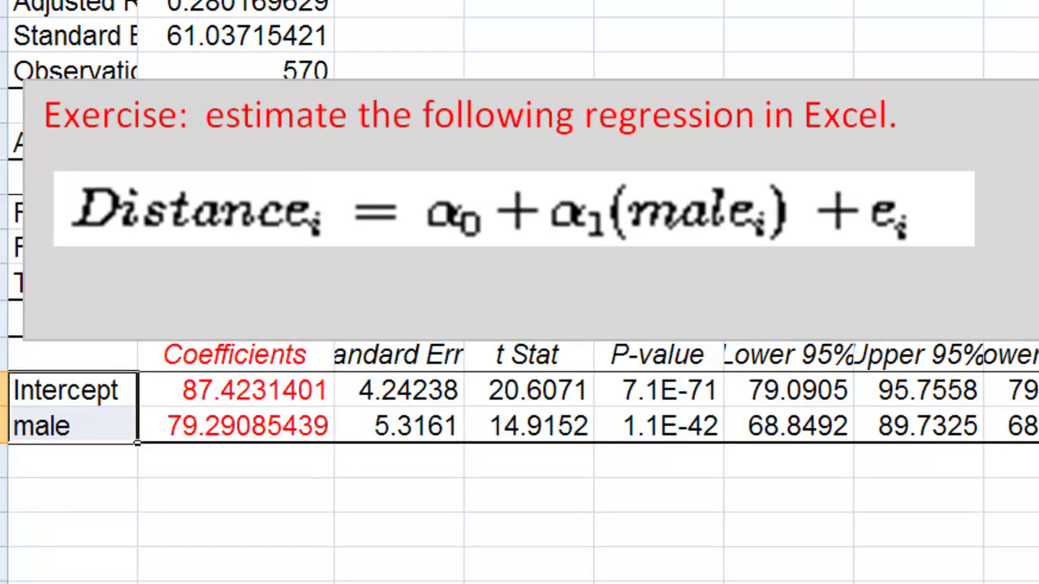
pyautogui.click(186, 455)
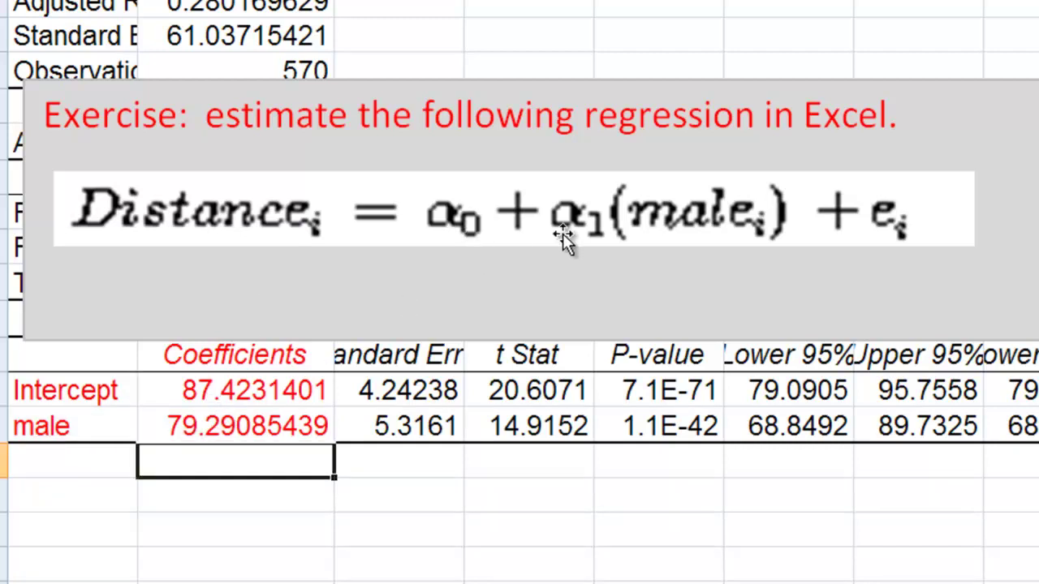
# Enter the estimated equation "Distance = 87.423 + 79.291(male) + error" in column B, two rows below the male coefficient.
pyautogui.click(98, 393)
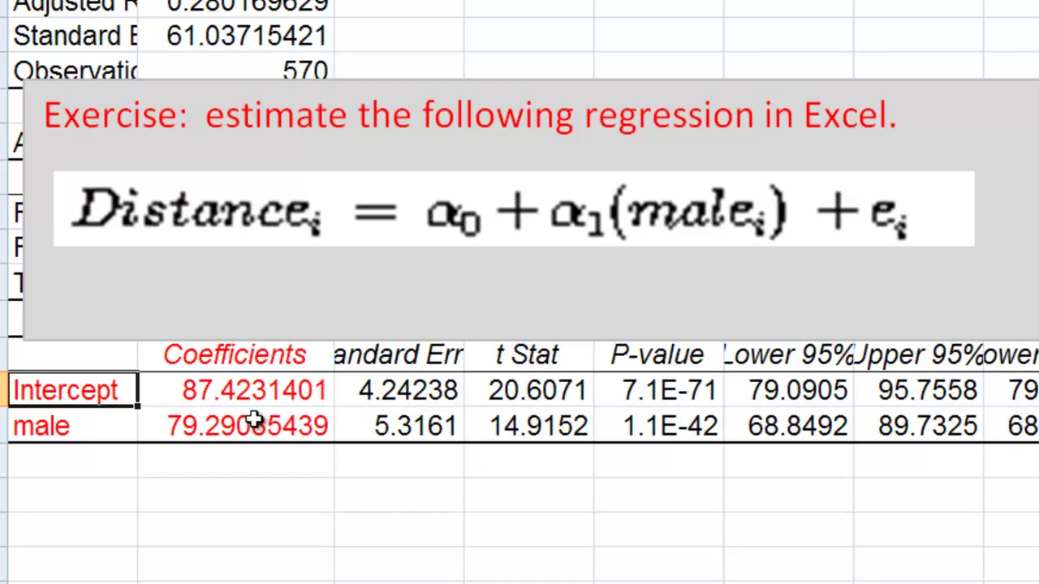
pyautogui.click(169, 495)
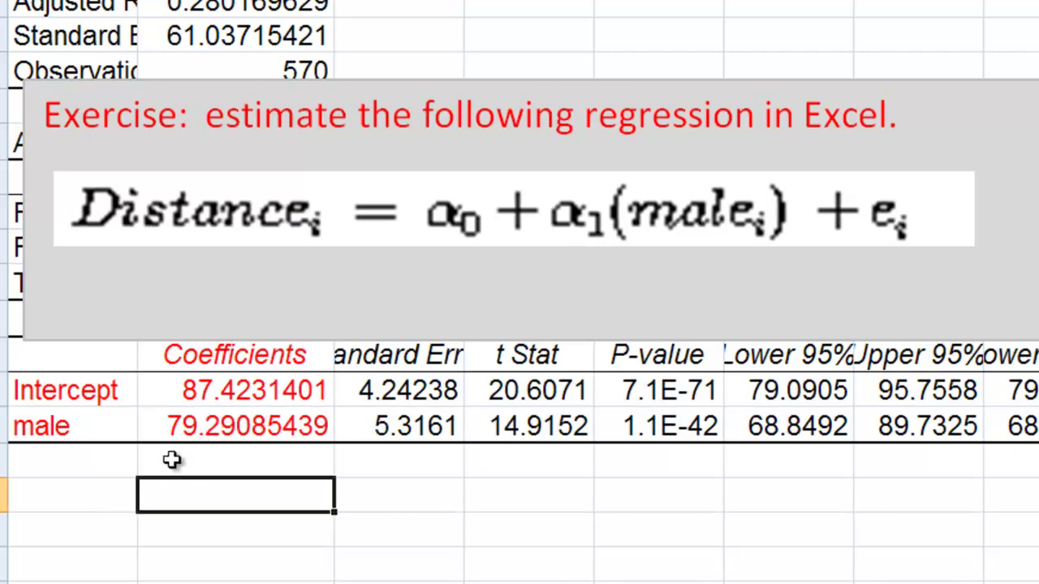
pyautogui.write('Distance = 8')
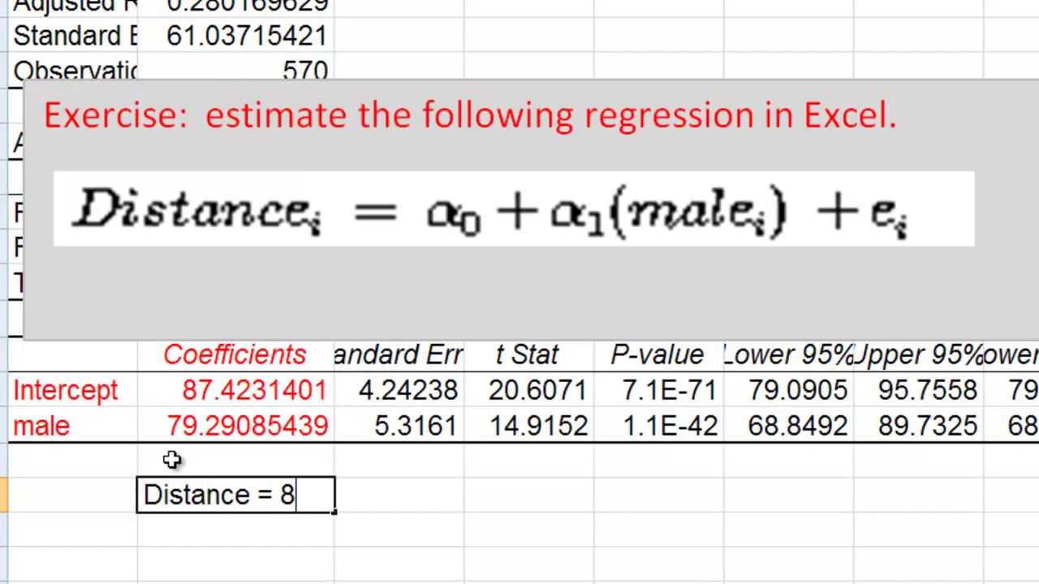
pyautogui.write('7.4')
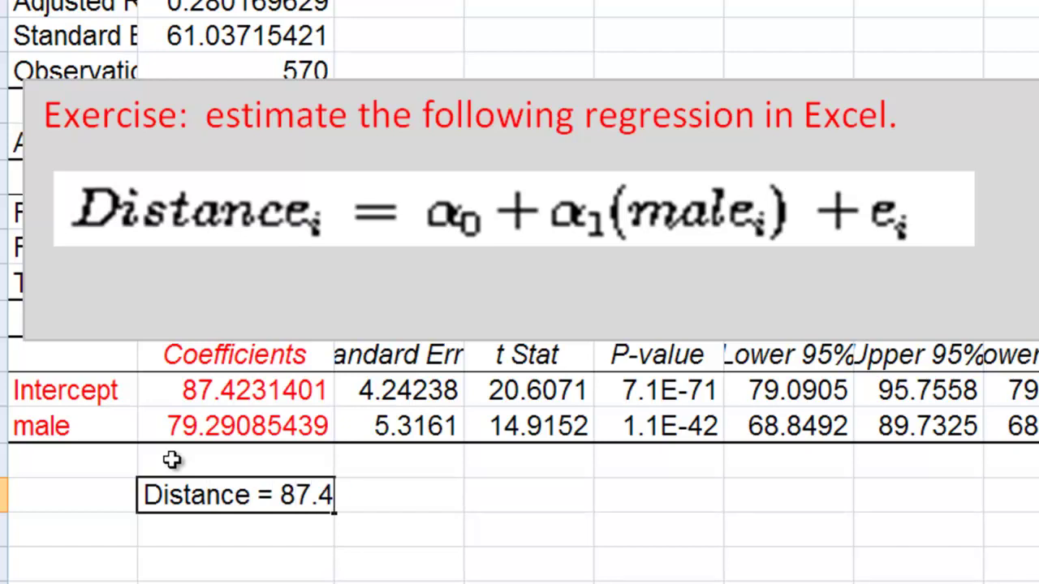
pyautogui.write('23 +')
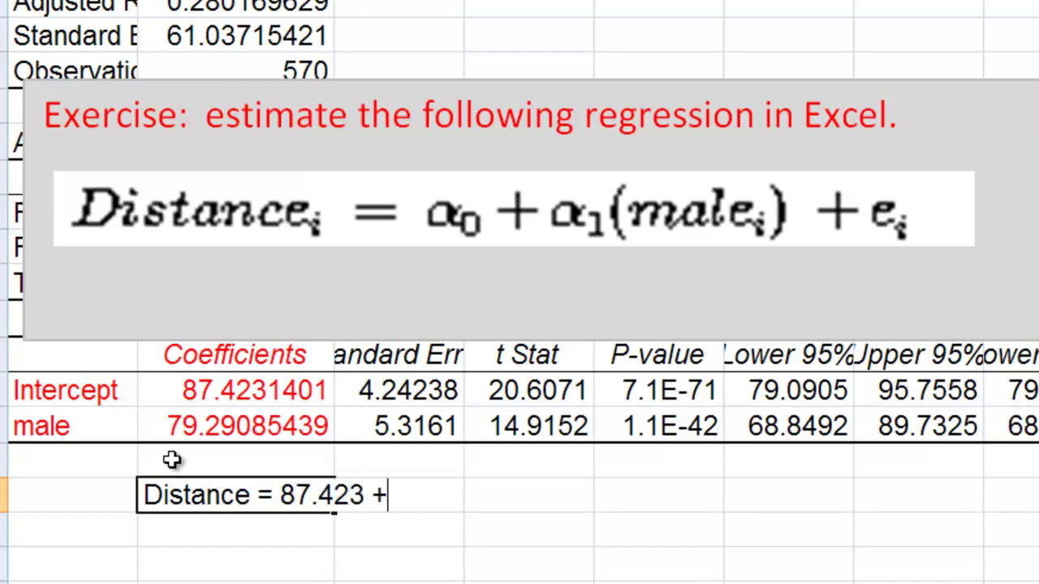
pyautogui.write(' 79.')
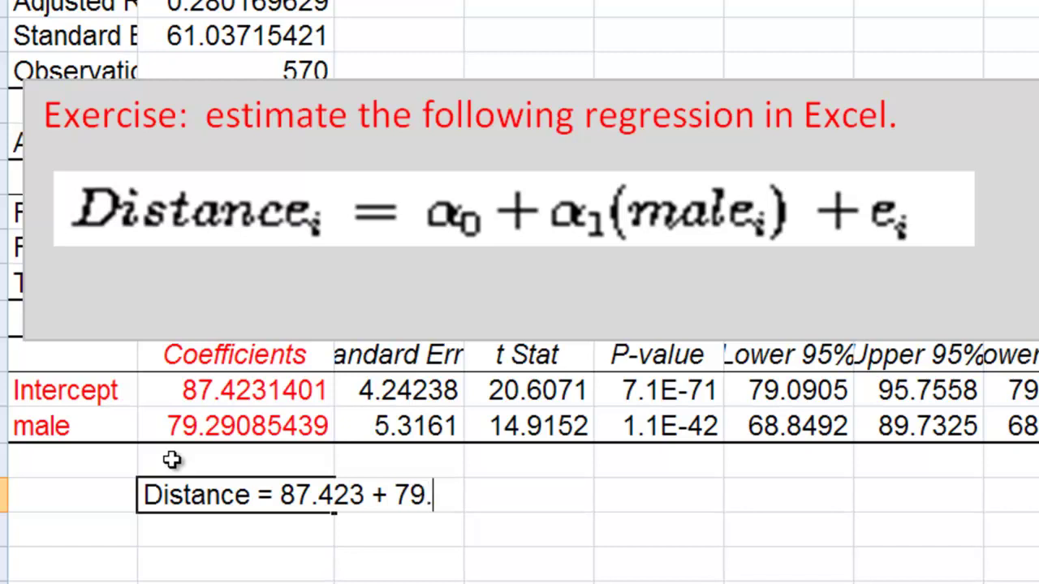
pyautogui.write('291')
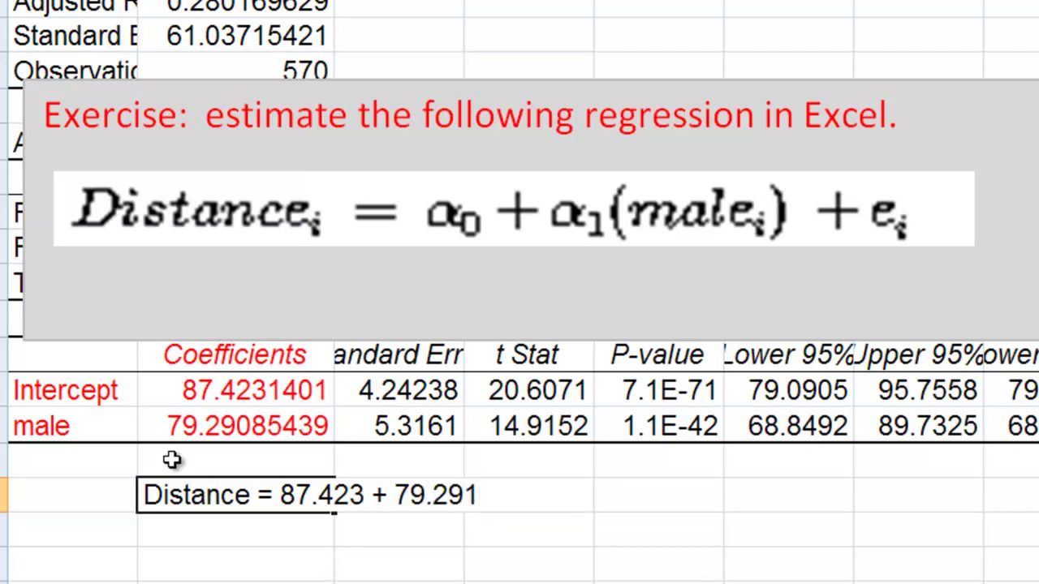
pyautogui.write('(male')
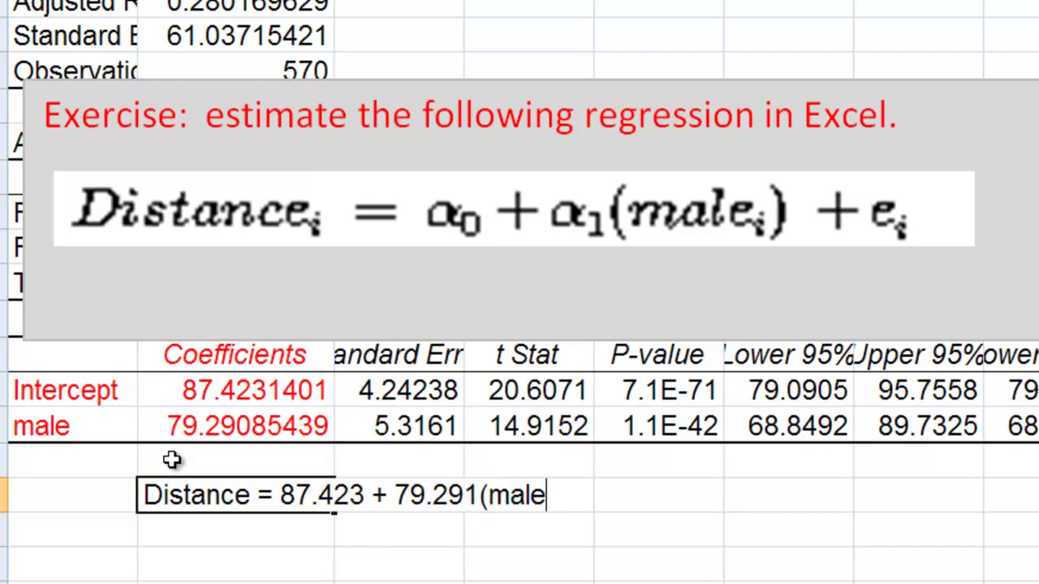
pyautogui.write(') + error')
pyautogui.press('Return')
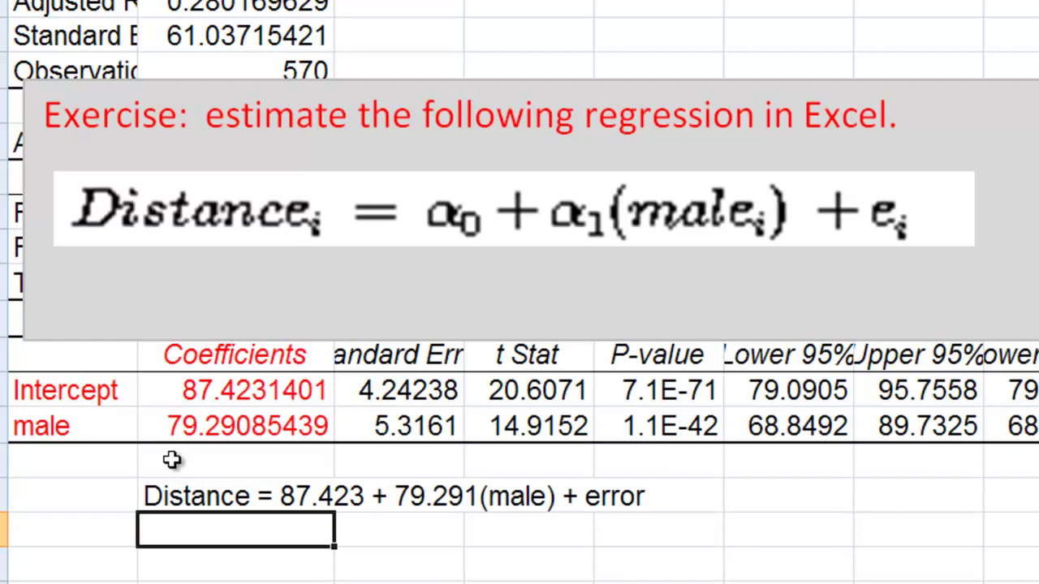
# Enter the prediction equation "Predicted Distance = 87.423 + 79.291(male)" directly below the estimated equation and select its cell.
pyautogui.write('Predite')
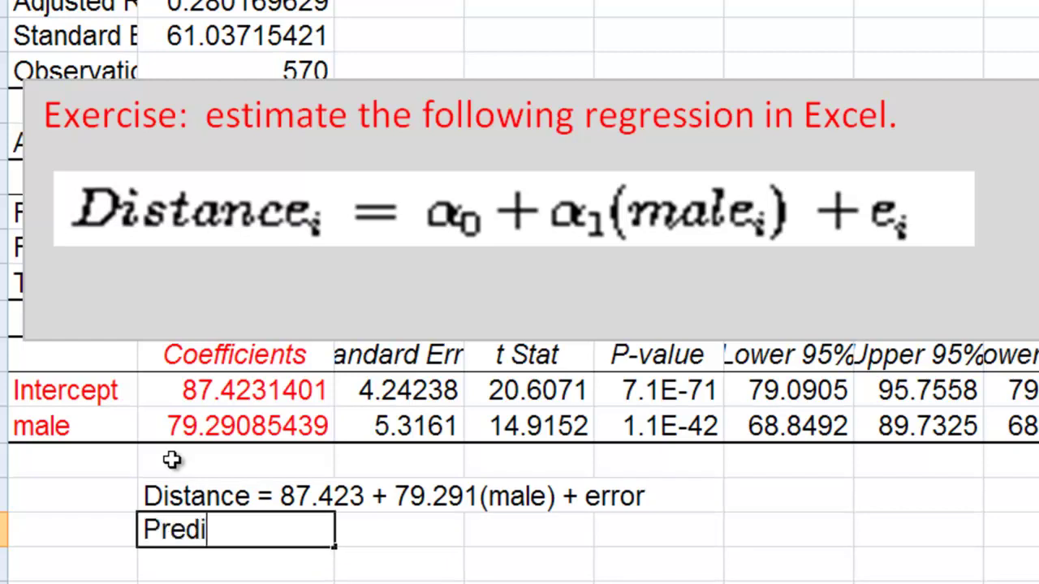
pyautogui.press('BackSpace')
pyautogui.press('BackSpace')
pyautogui.write('cted Dista')
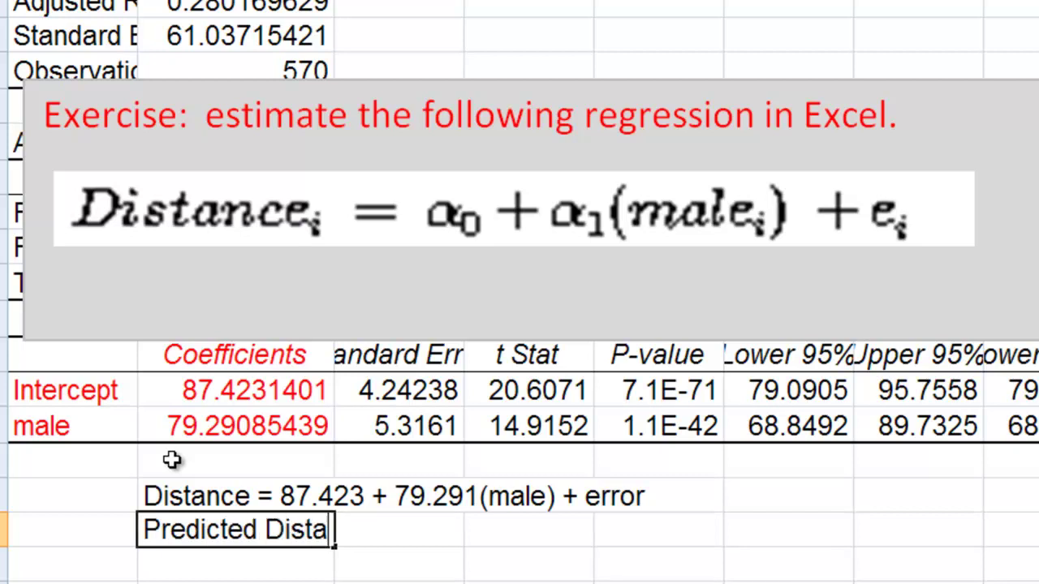
pyautogui.write('nce = 87')
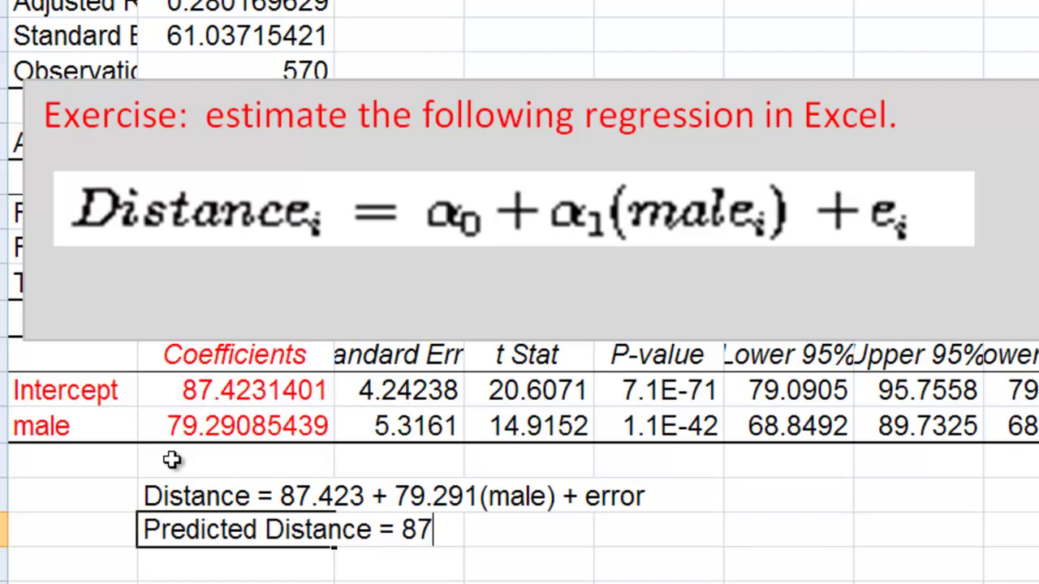
pyautogui.write('.423 ')
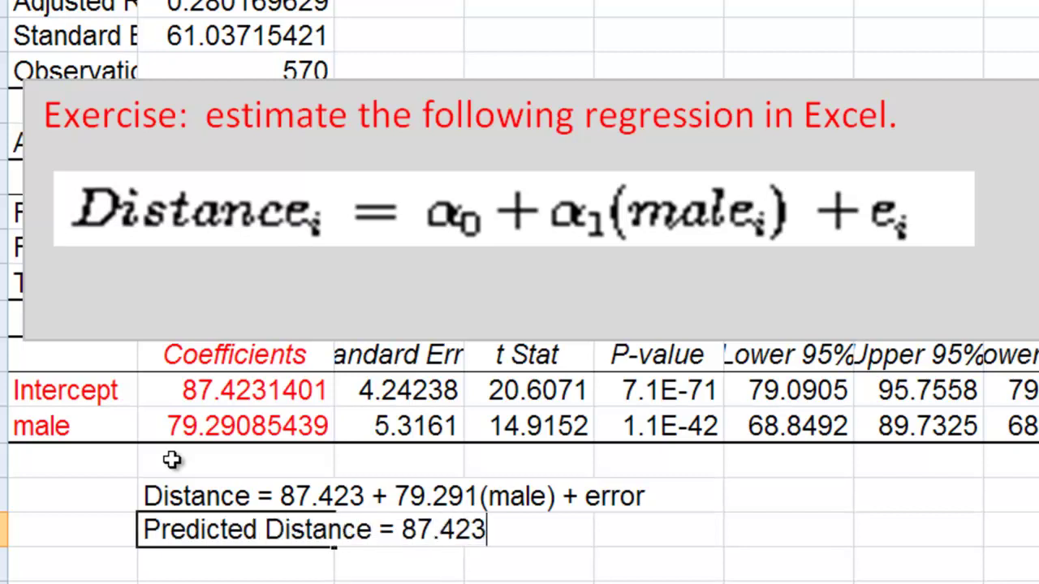
pyautogui.write('+ 79.291(male)')
pyautogui.press('Return')
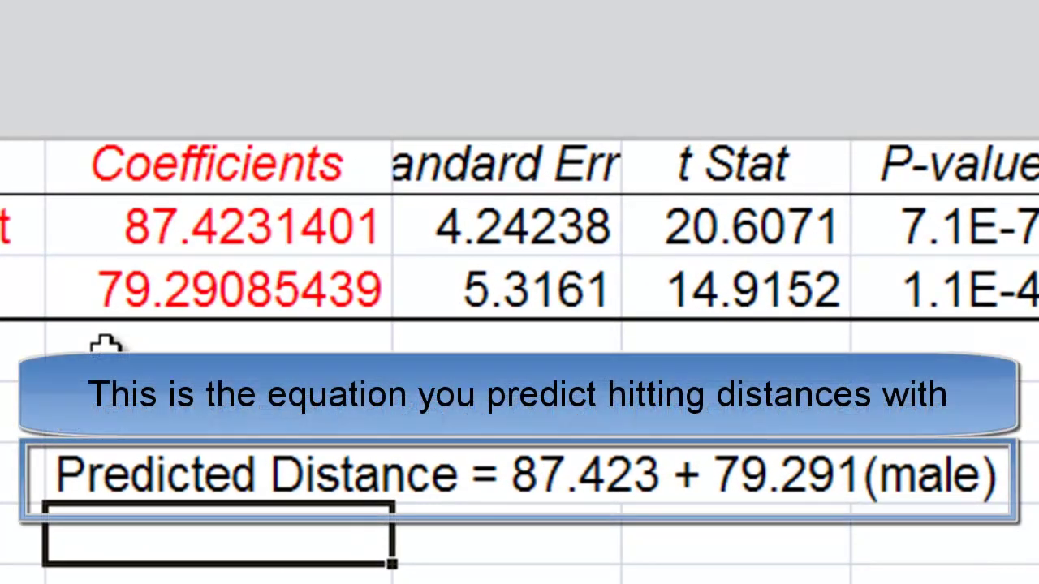
pyautogui.press('Up')
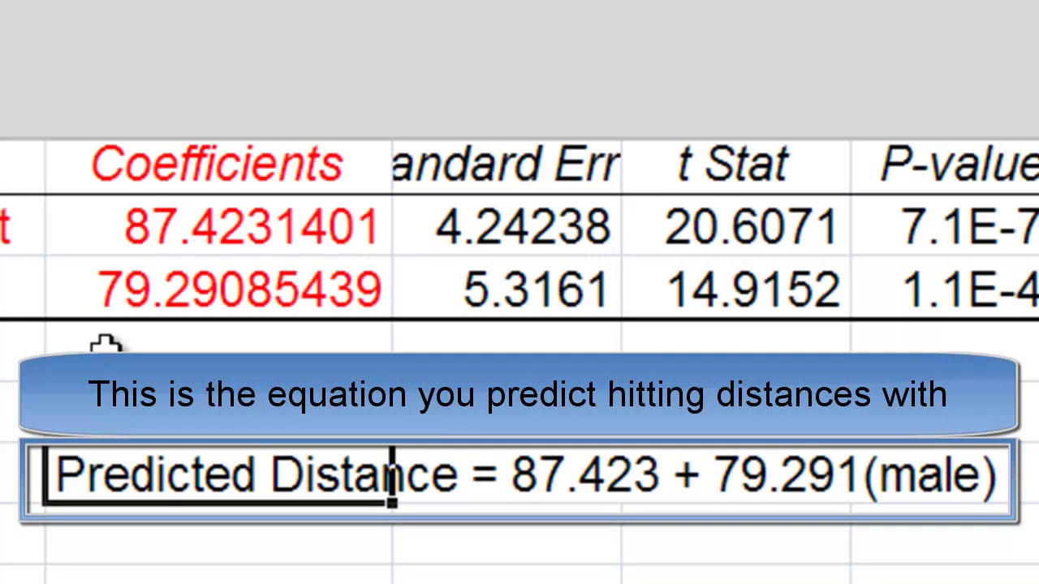